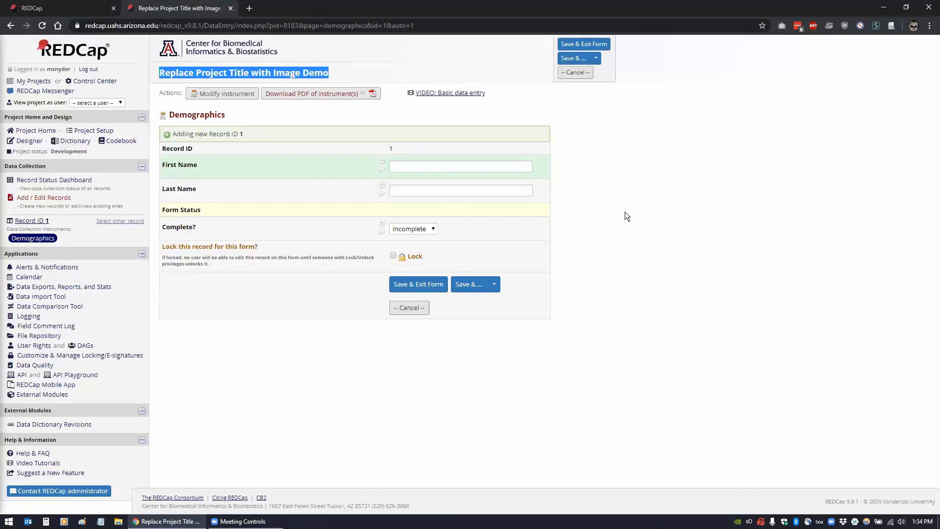
Step: Preview the logo image aou_logo_small.png from the desktop, then return to the full-size form window
{"action": "left_click", "coordinate": [606, 222]}
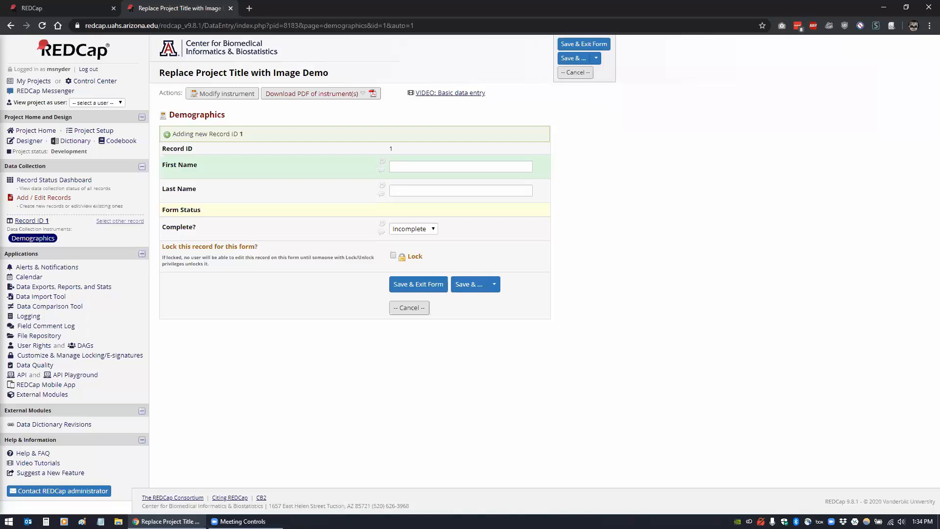
{"action": "left_click", "coordinate": [906, 8]}
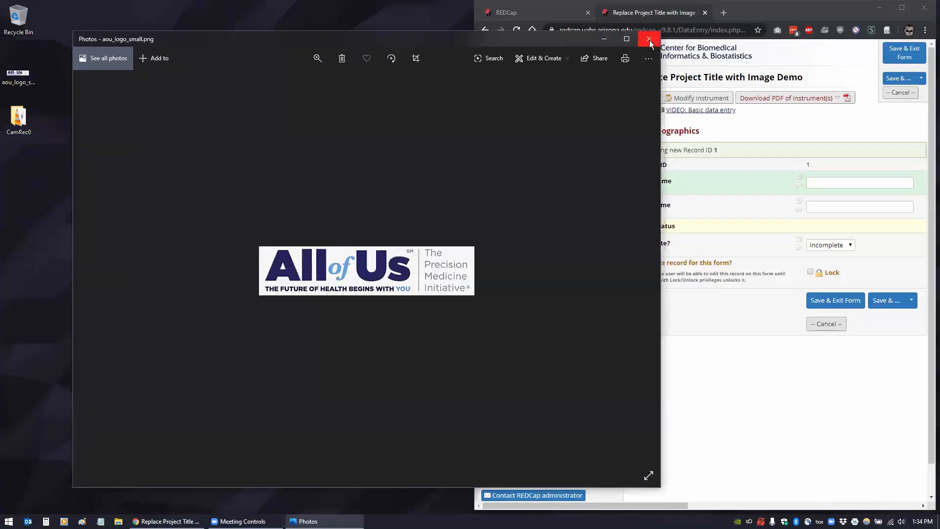
{"action": "left_click", "coordinate": [649, 40]}
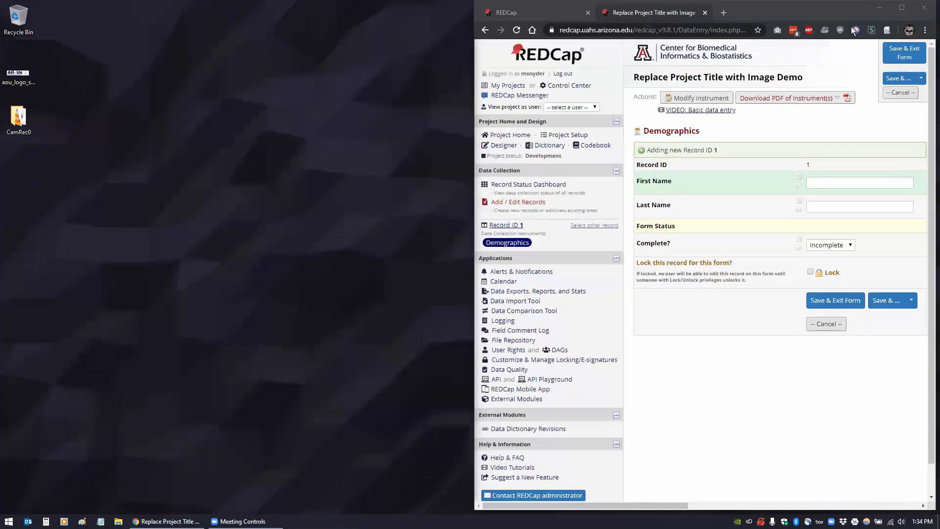
{"action": "left_click", "coordinate": [901, 8]}
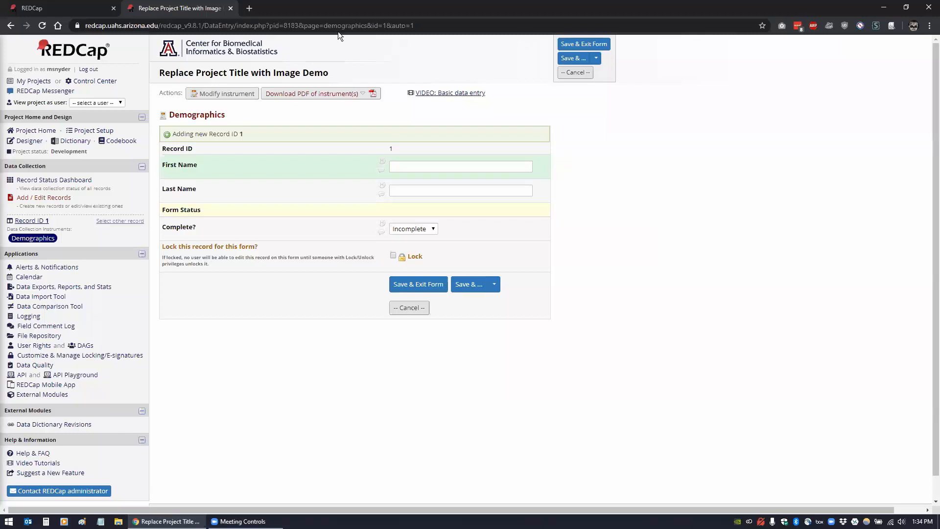
Step: Open imgur.com in a new browser tab and upload aou_logo_small.png from the desktop as a new post
{"action": "left_click", "coordinate": [250, 8]}
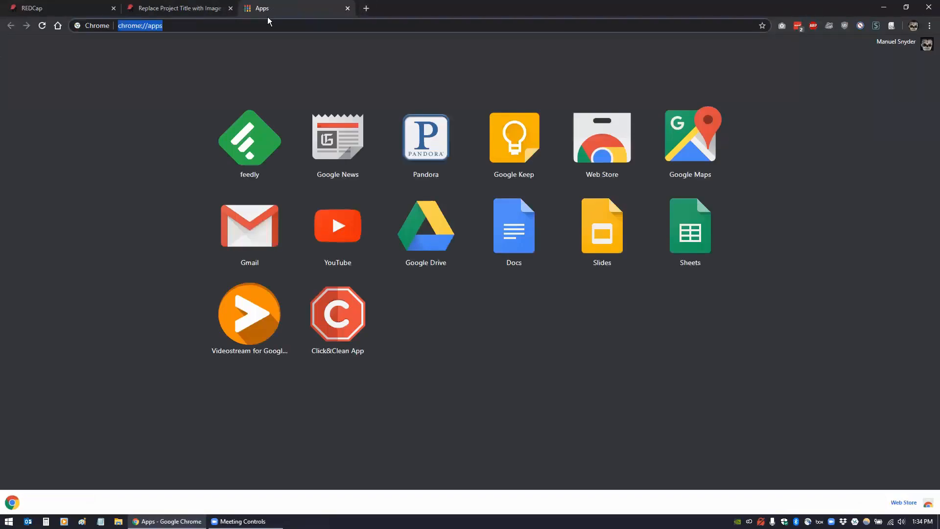
{"action": "type", "text": "imgur.com"}
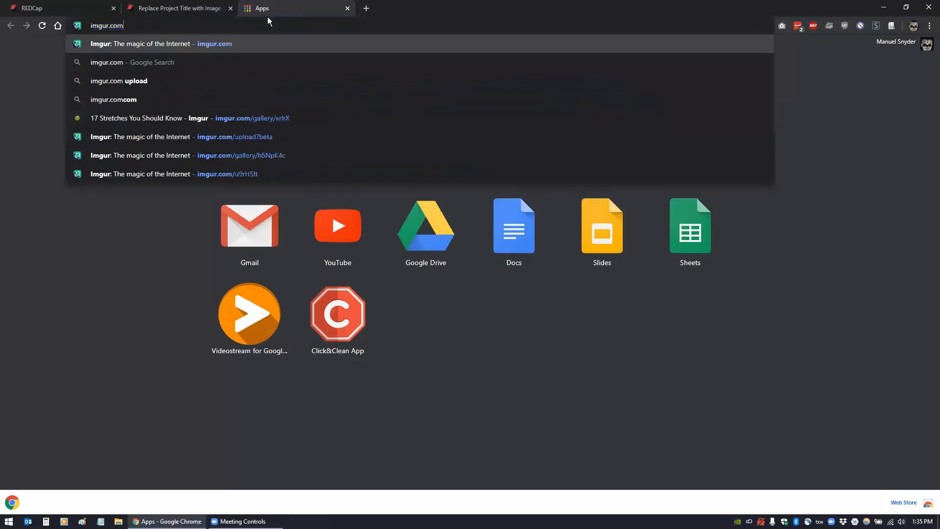
{"action": "key", "text": "Return"}
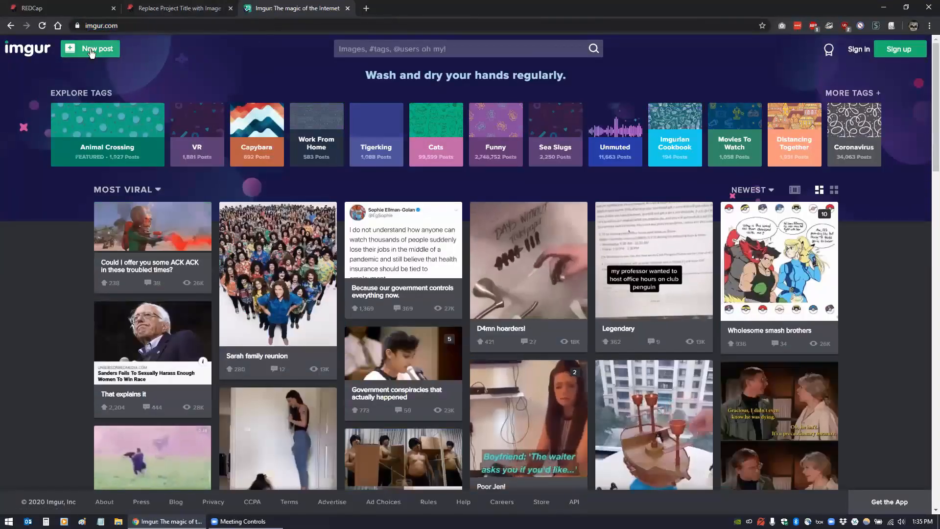
{"action": "left_click", "coordinate": [90, 48]}
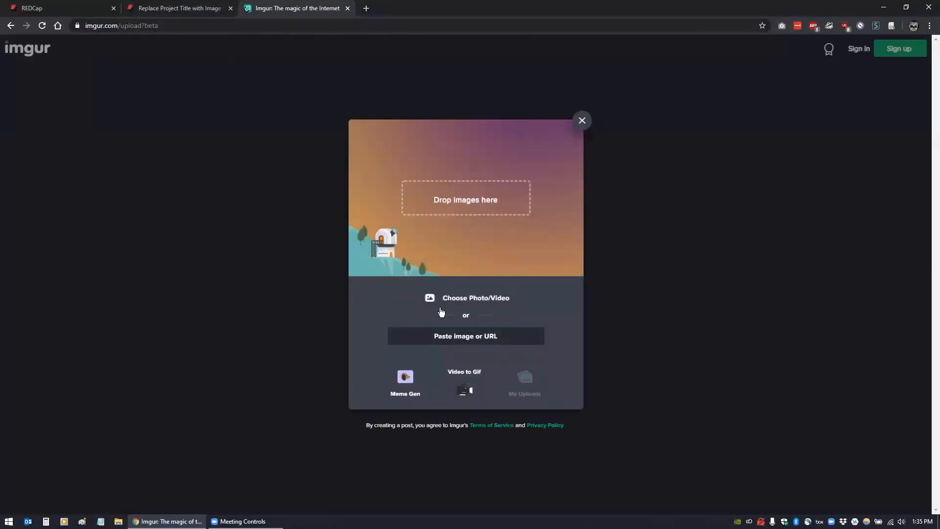
{"action": "left_click", "coordinate": [463, 299]}
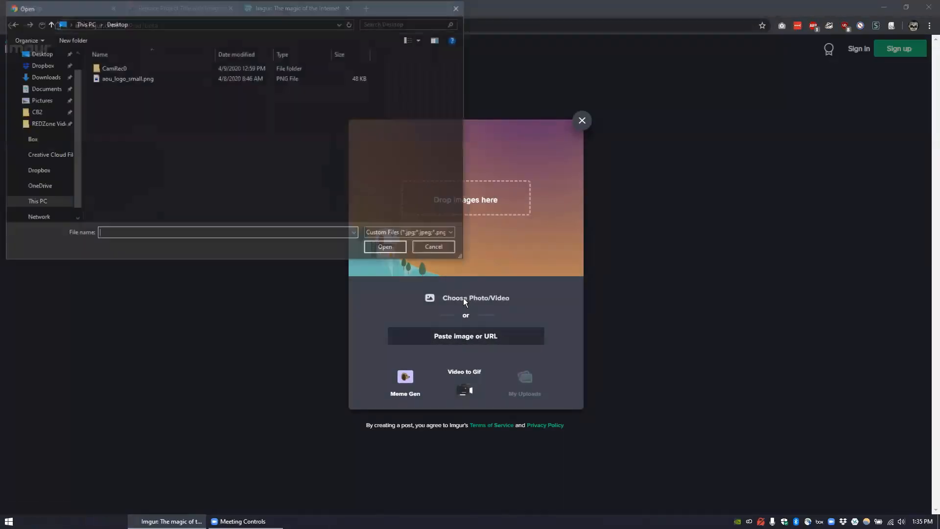
{"action": "left_click", "coordinate": [116, 79]}
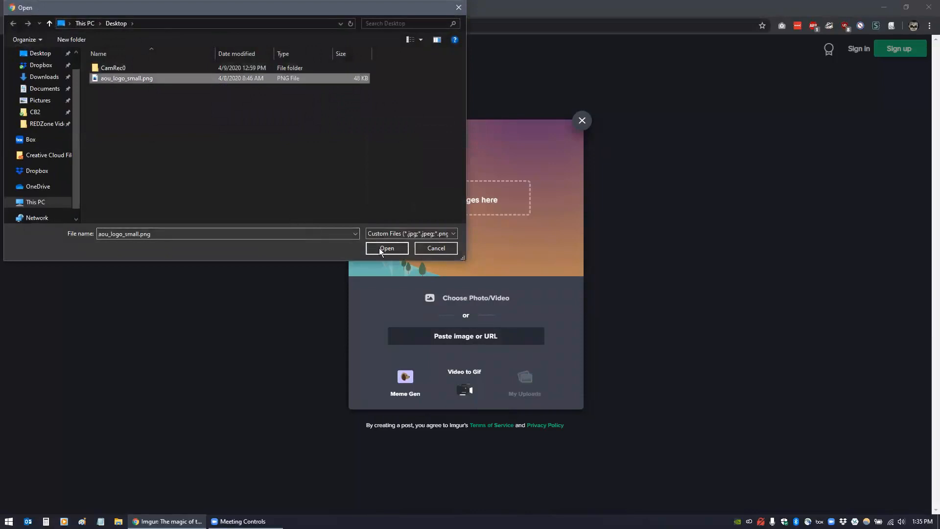
{"action": "left_click", "coordinate": [380, 248]}
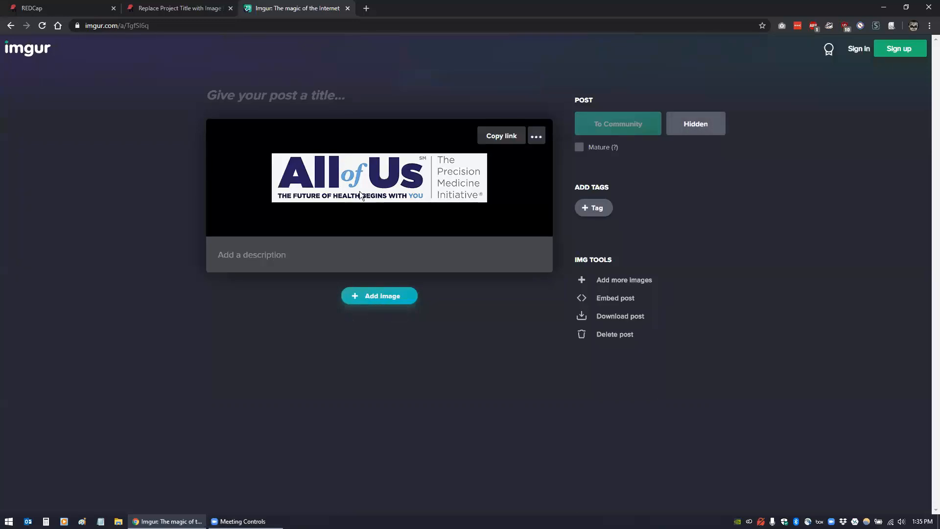
{"action": "left_click", "coordinate": [535, 137]}
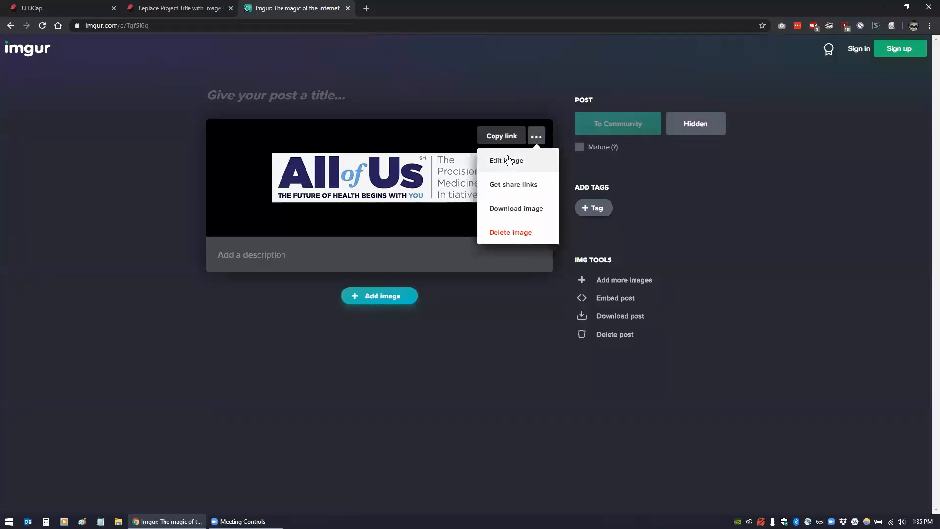
{"action": "left_click", "coordinate": [508, 185]}
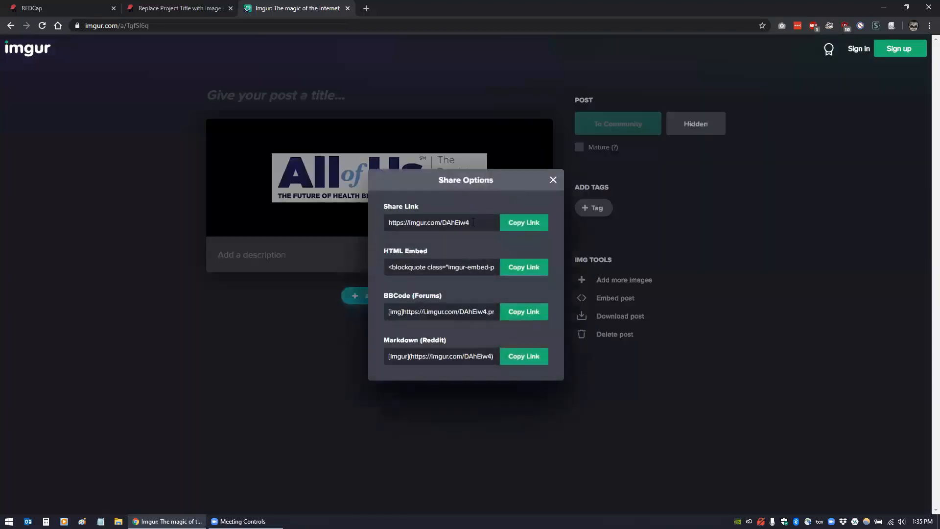
{"action": "left_click_drag", "start_coordinate": [474, 219], "coordinate": [392, 225]}
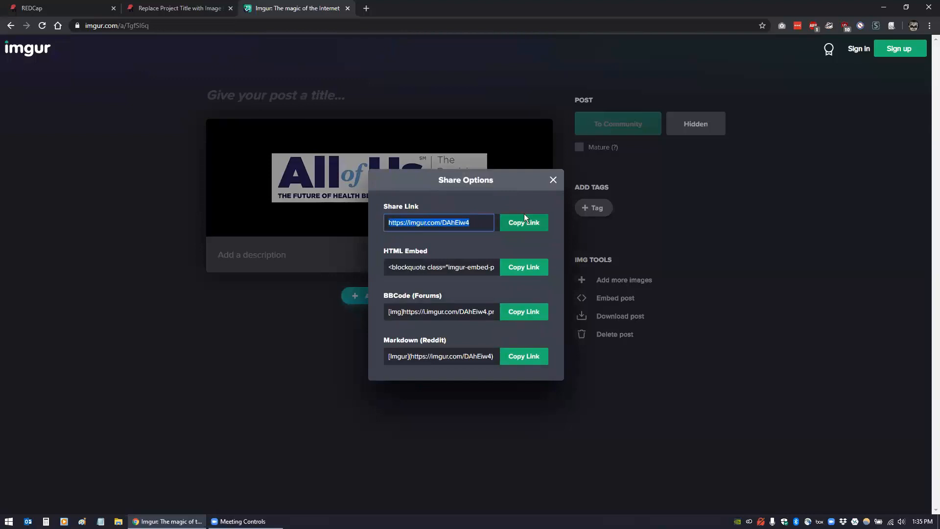
{"action": "left_click", "coordinate": [367, 8]}
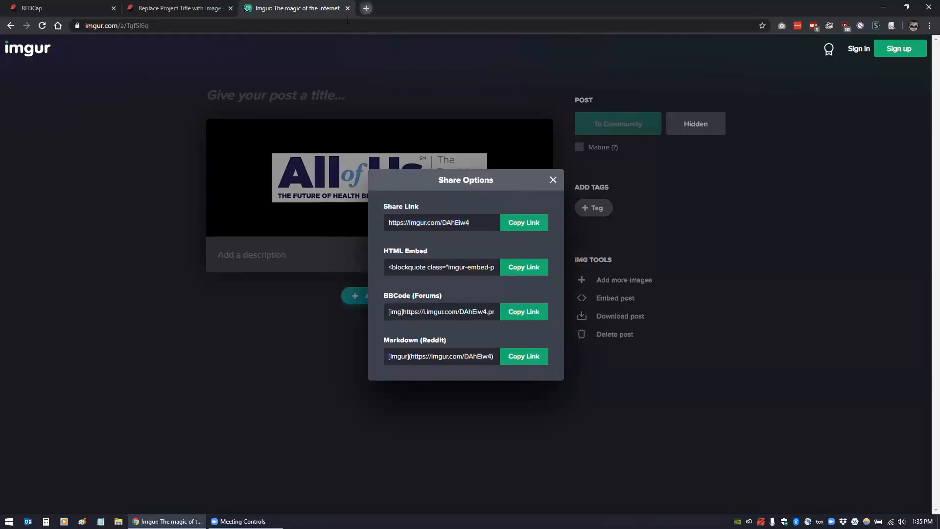
{"action": "type", "text": "https://imgur.com/DAhEiw4"}
{"action": "key", "text": "Return"}
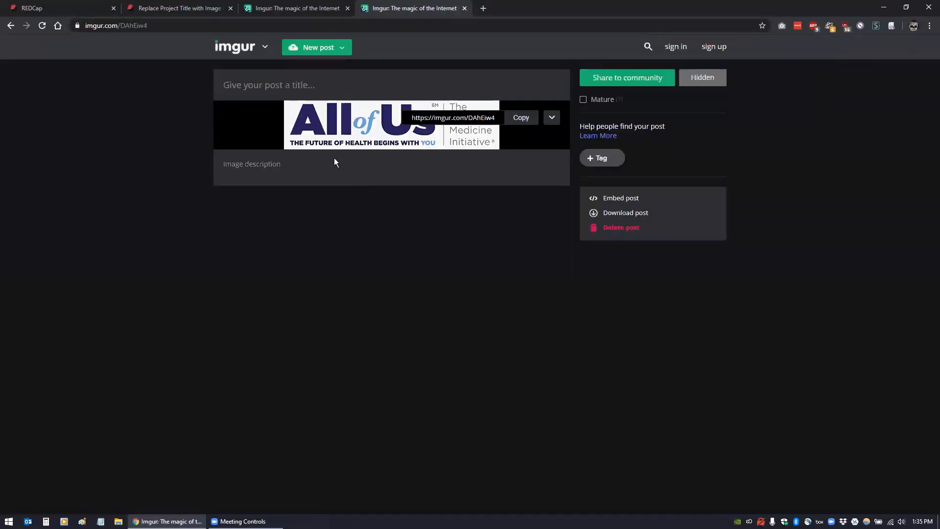
Step: Open the logo image by itself in a new tab and select its direct address, i.imgur.com/DAhEiw4.png
{"action": "left_click", "coordinate": [156, 27]}
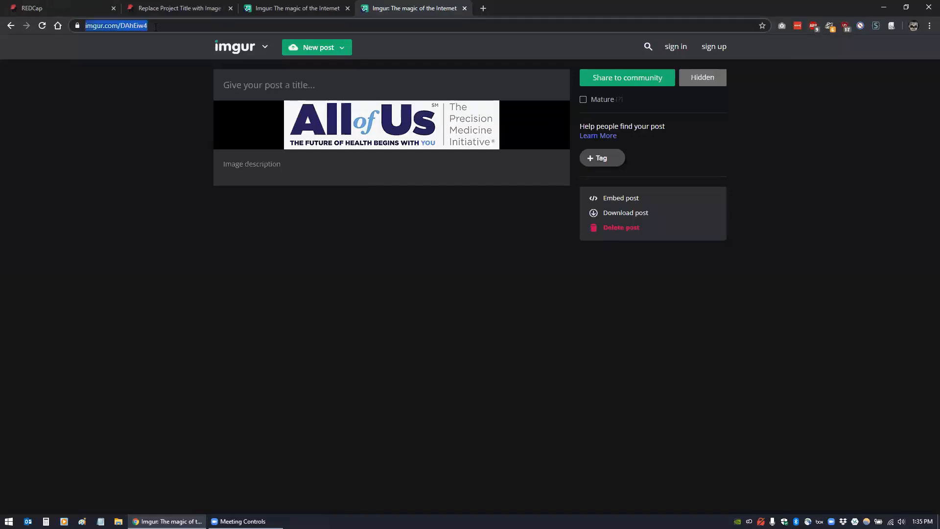
{"action": "right_click", "coordinate": [359, 130]}
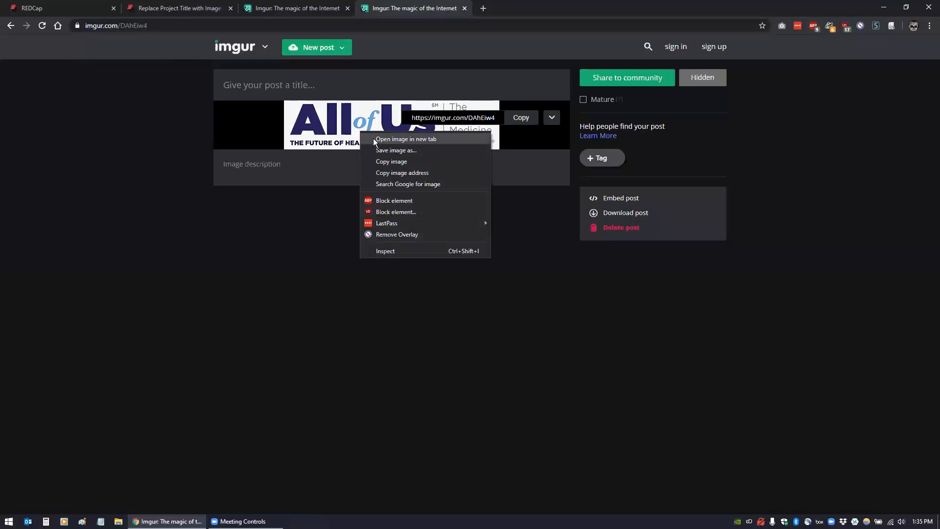
{"action": "left_click", "coordinate": [385, 138]}
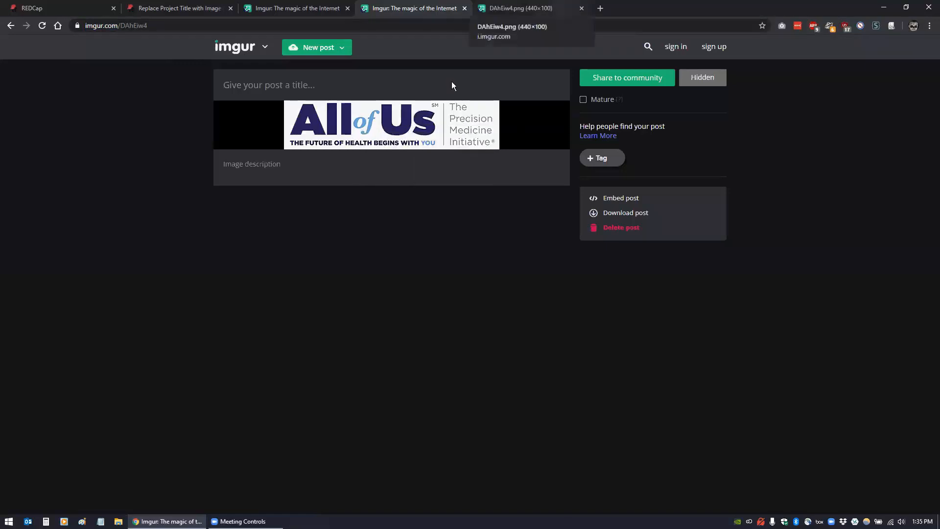
{"action": "key", "text": "ctrl+Tab"}
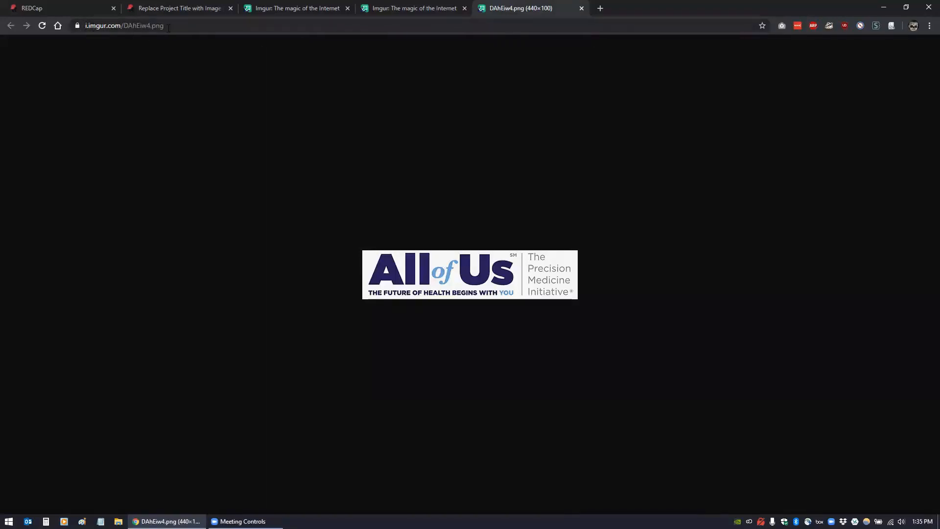
{"action": "left_click", "coordinate": [172, 27]}
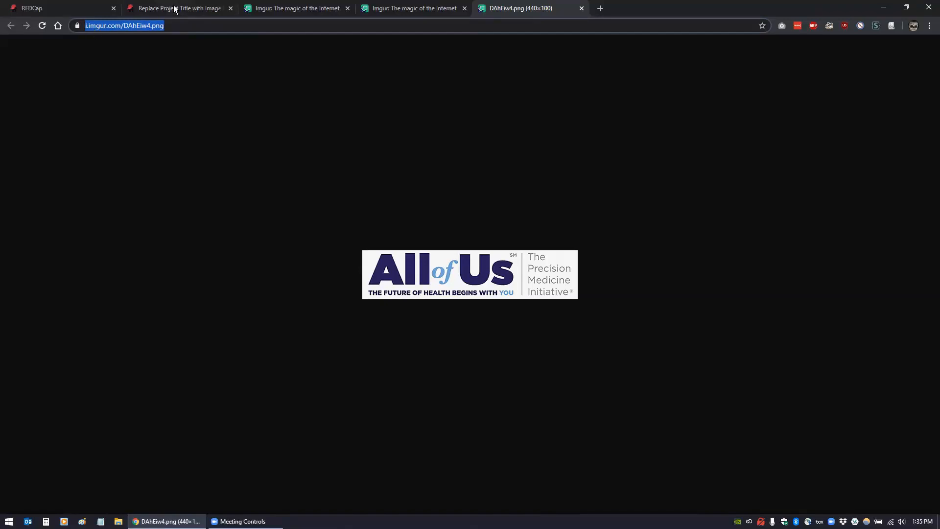
Step: Inspect the project title's HTML element on the Demographics form, placing the form and DevTools windows side by side
{"action": "left_click", "coordinate": [179, 10]}
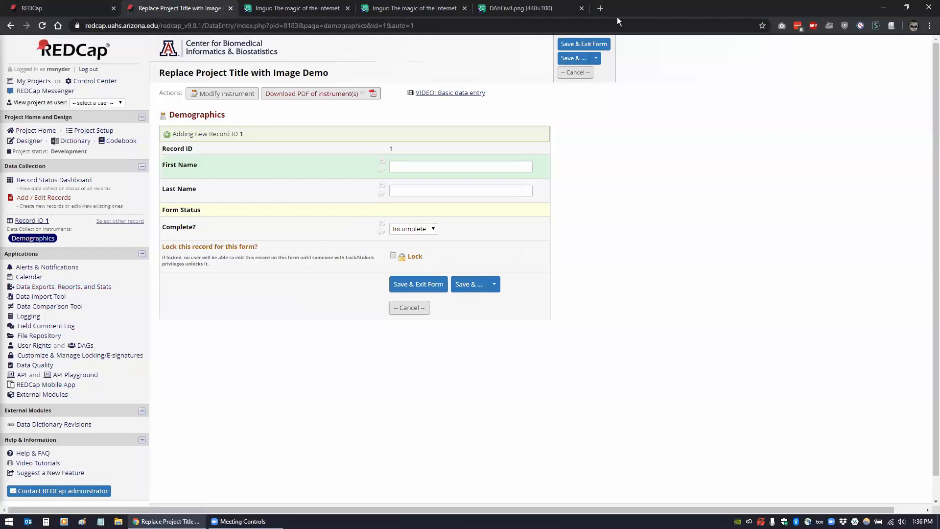
{"action": "key", "text": "super+Left"}
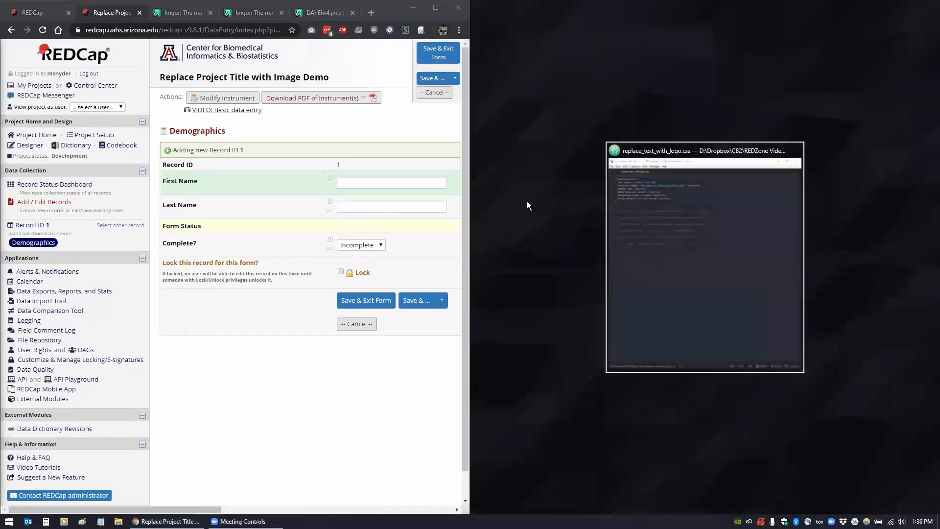
{"action": "left_click", "coordinate": [527, 200]}
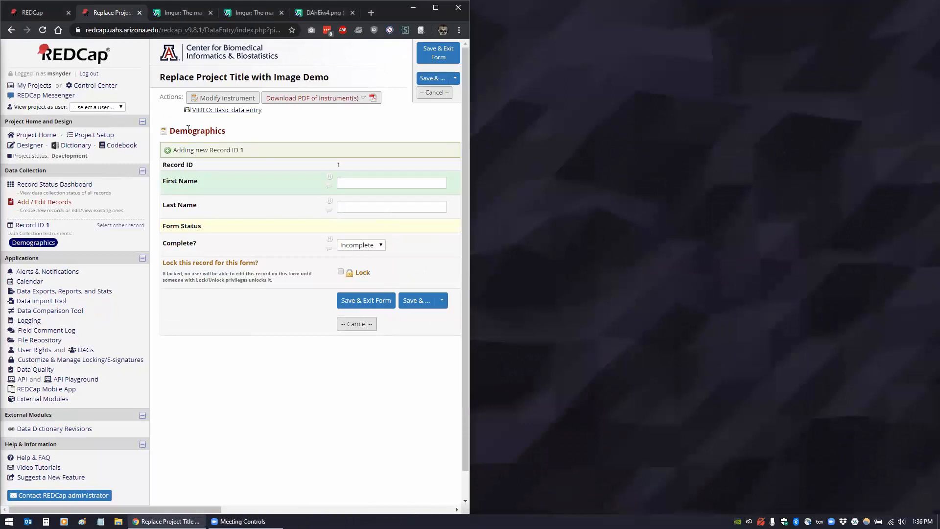
{"action": "right_click", "coordinate": [170, 78]}
{"action": "left_click", "coordinate": [192, 224]}
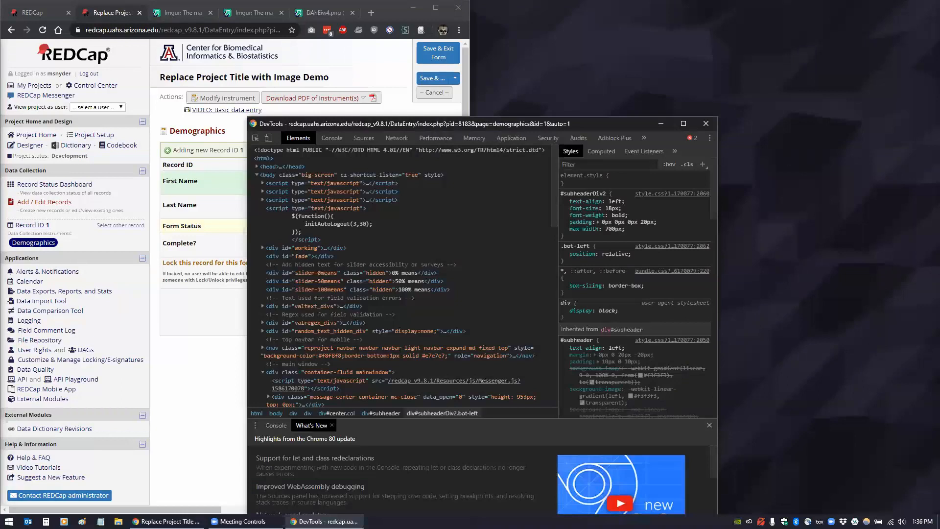
{"action": "key", "text": "super+Right"}
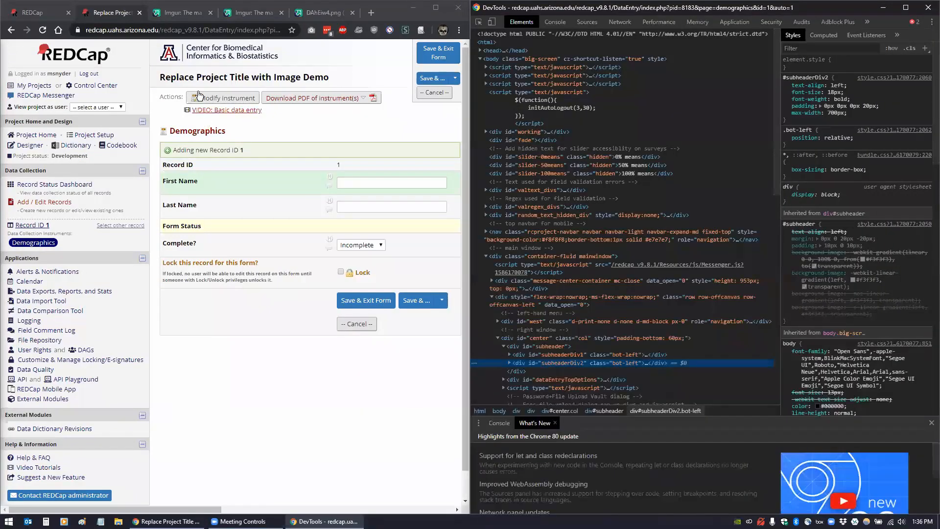
{"action": "right_click", "coordinate": [187, 79]}
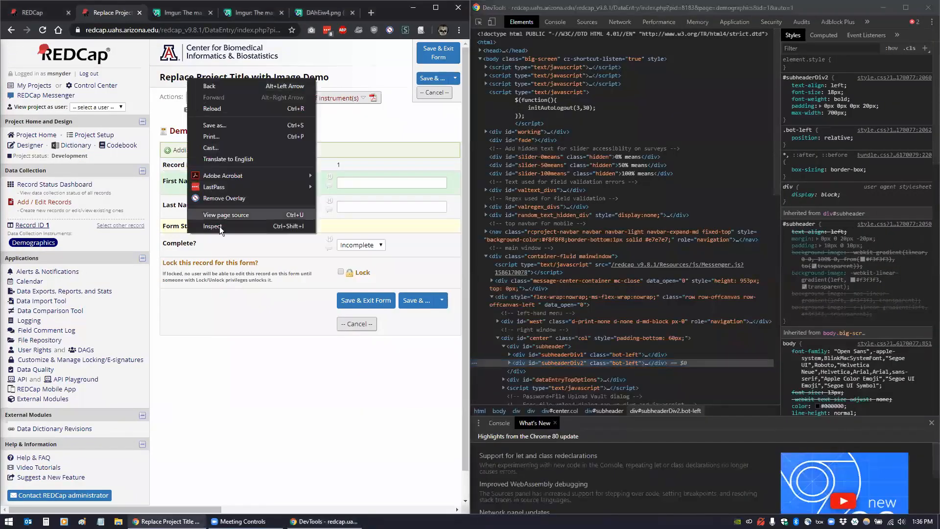
{"action": "left_click", "coordinate": [592, 362]}
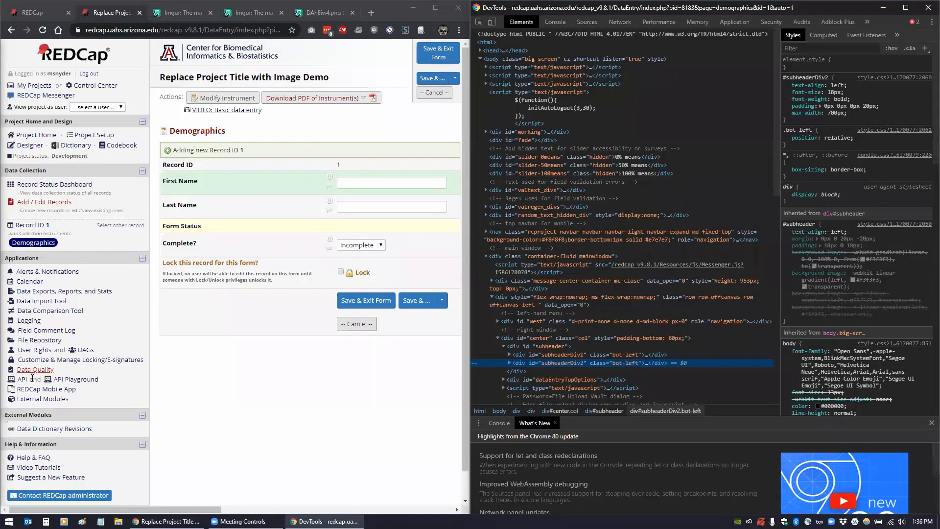
Step: Open the project's External Modules page in its own window beside the Demographics form
{"action": "right_click", "coordinate": [36, 400]}
{"action": "left_click", "coordinate": [69, 285]}
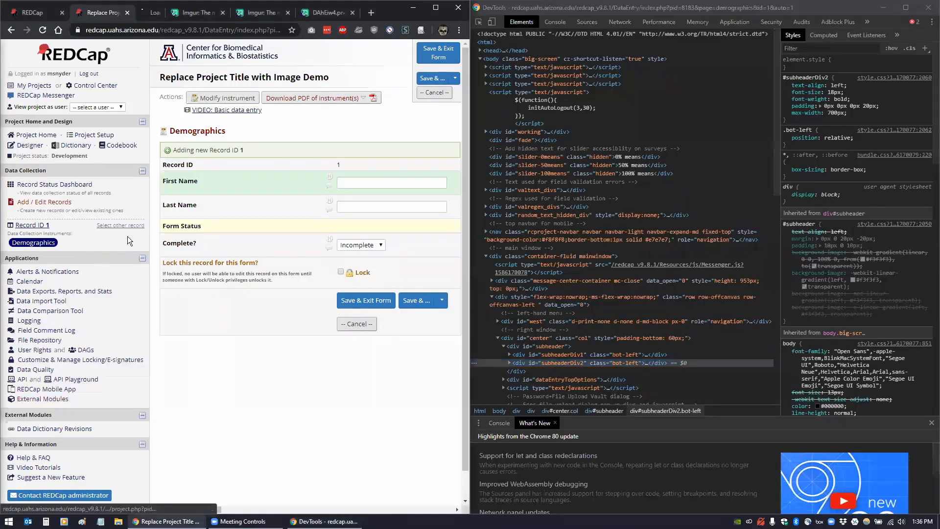
{"action": "left_click_drag", "start_coordinate": [159, 10], "coordinate": [216, 11]}
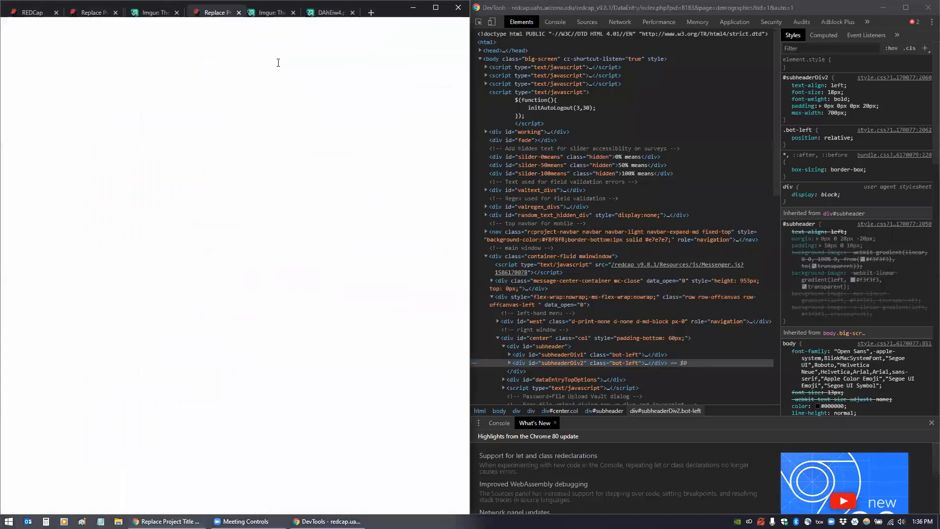
{"action": "key", "text": "super+Right"}
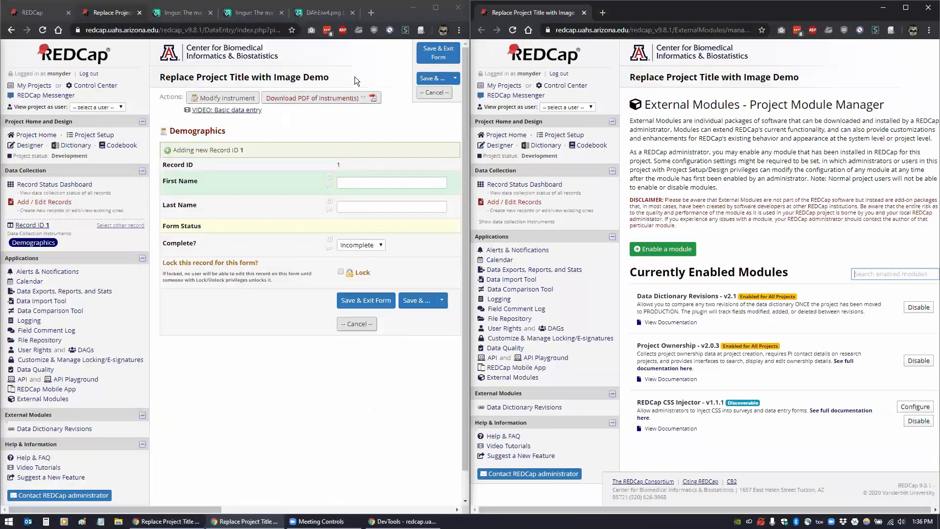
Step: Open the REDCap CSS Injector module's configuration and enable the first style, leaving the form selection blank
{"action": "left_click", "coordinate": [911, 407]}
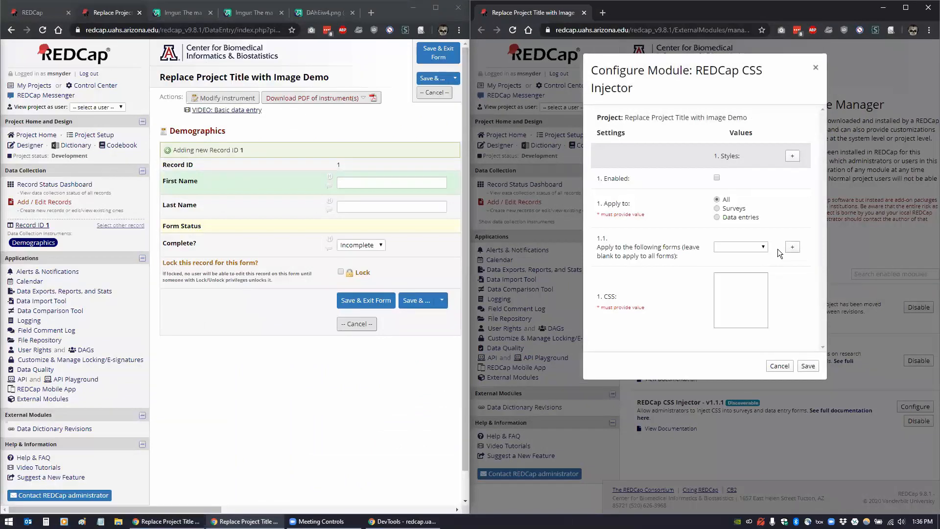
{"action": "left_click", "coordinate": [717, 177]}
{"action": "left_click", "coordinate": [763, 248]}
{"action": "left_click", "coordinate": [738, 248]}
Step: Enter an empty CSS rule block for div#subheaderDiv2 with opening and closing braces in the first style
{"action": "left_click", "coordinate": [733, 279]}
{"action": "type", "text": "d"}
{"action": "type", "text": "iv."}
{"action": "type", "text": "#subhea"}
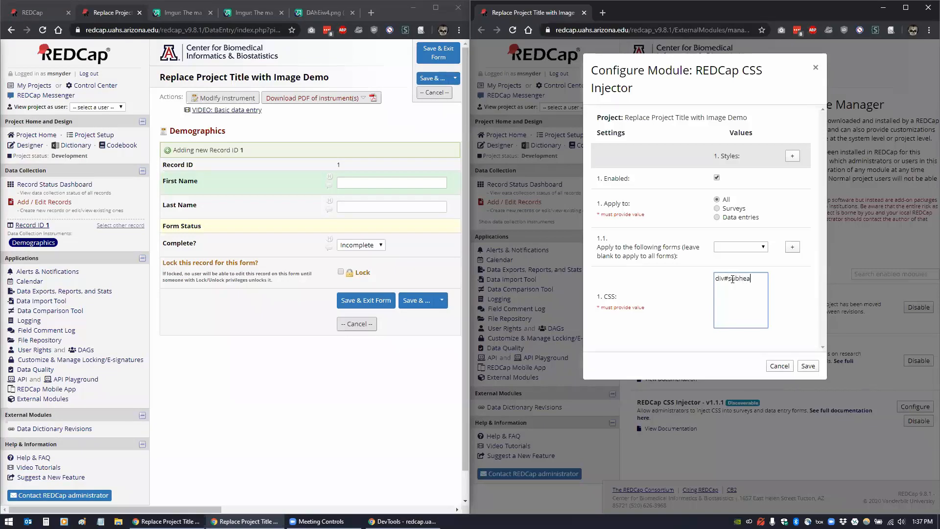
{"action": "type", "text": "derDiv2 {"}
{"action": "left_click", "coordinate": [722, 288]}
{"action": "left_click_drag", "start_coordinate": [715, 280], "coordinate": [723, 288]}
{"action": "left_click", "coordinate": [730, 289]}
{"action": "left_click", "coordinate": [717, 295]}
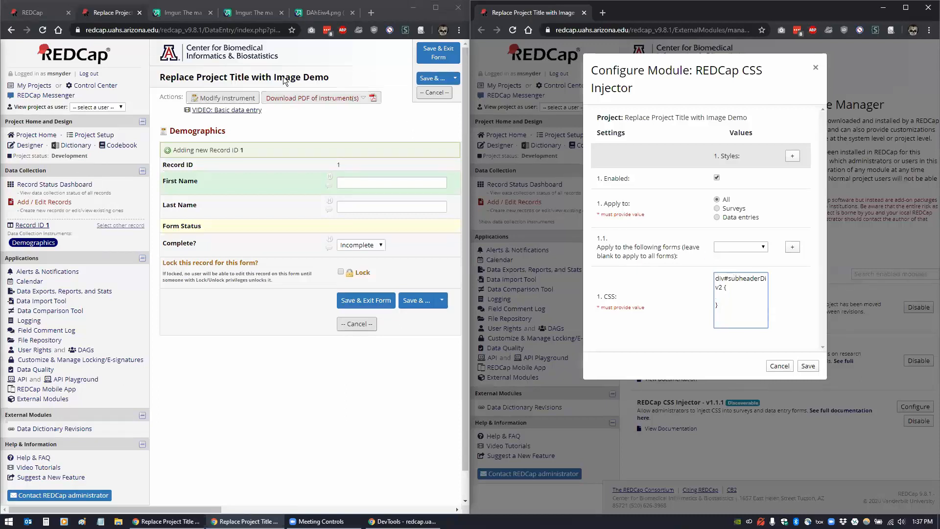
{"action": "left_click_drag", "start_coordinate": [162, 77], "coordinate": [325, 76]}
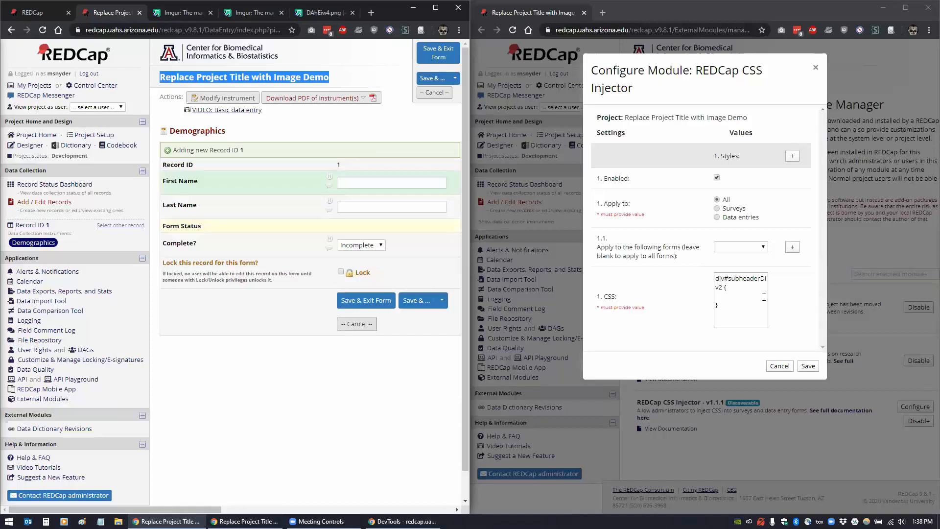
Step: Add text-indent: -9999px !important; to the div#subheaderDiv2 rule, save the module configuration, and reload the Demographics form
{"action": "left_click", "coordinate": [728, 301]}
{"action": "left_click", "coordinate": [725, 296]}
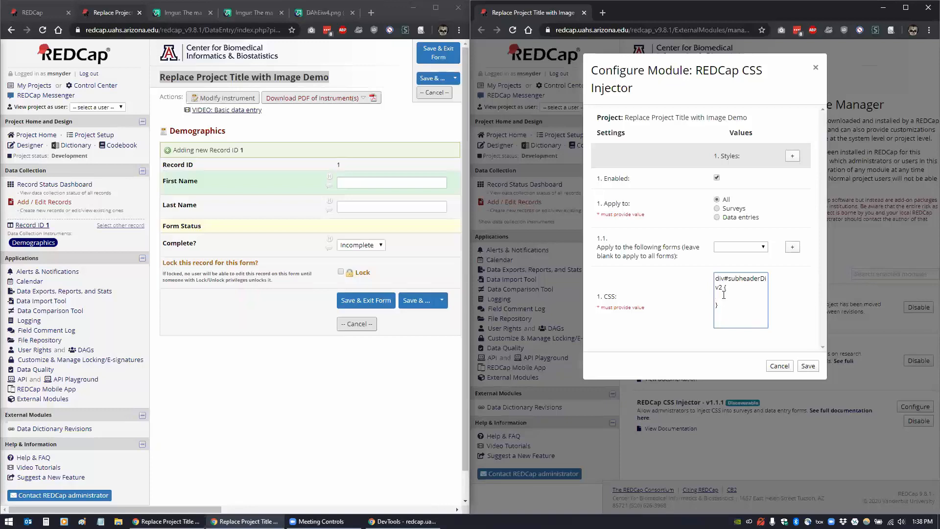
{"action": "type", "text": "text-indent: -9999px !important;"}
{"action": "key", "text": "Return"}
{"action": "left_click_drag", "start_coordinate": [762, 310], "coordinate": [762, 317]}
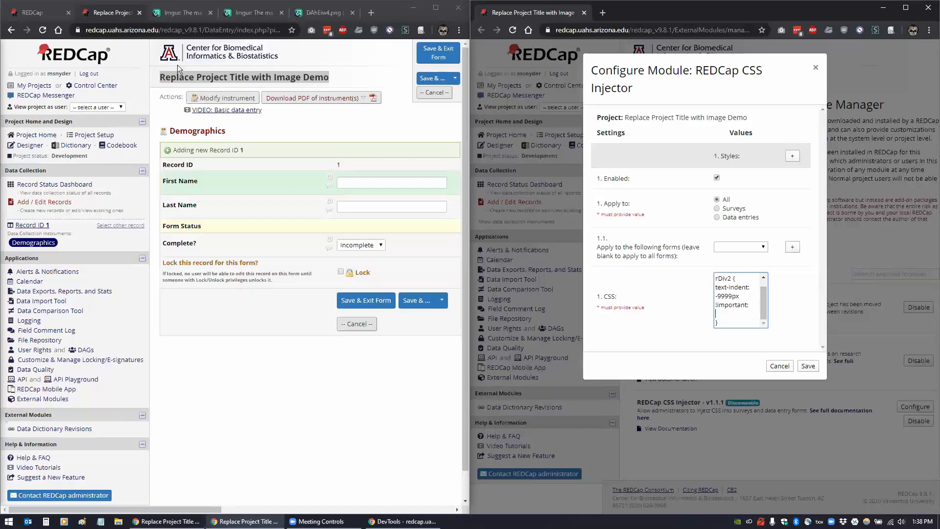
{"action": "left_click", "coordinate": [808, 366]}
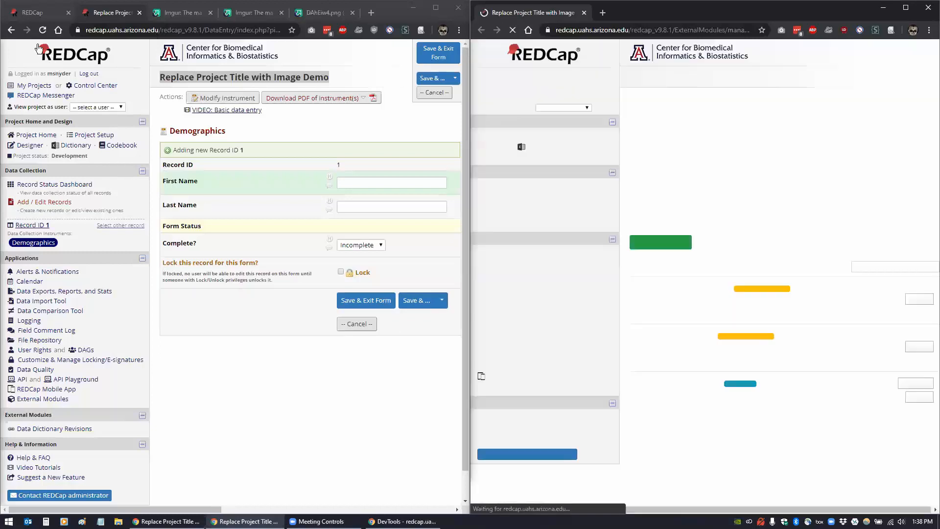
{"action": "left_click", "coordinate": [43, 31]}
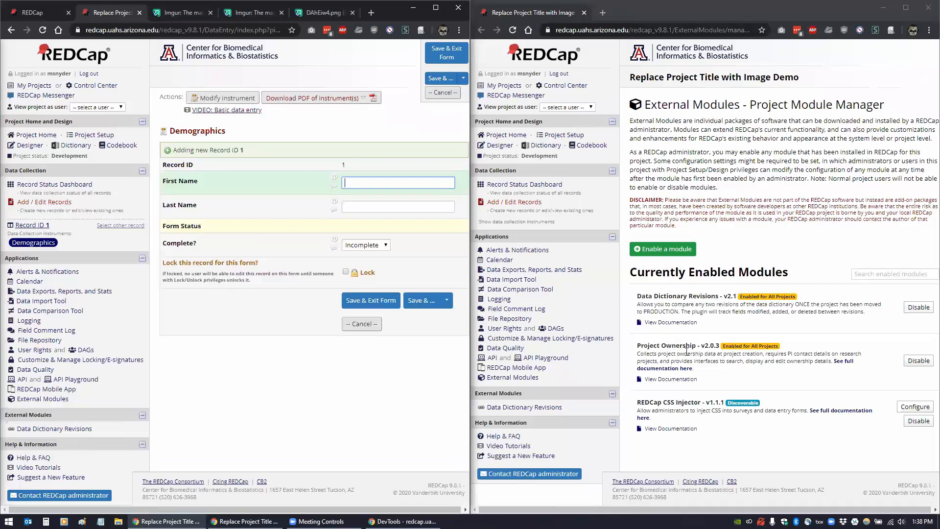
Step: Reopen the REDCap CSS Injector configuration and add a background-image: url("") declaration with an empty address after the text-indent line
{"action": "left_click", "coordinate": [921, 409]}
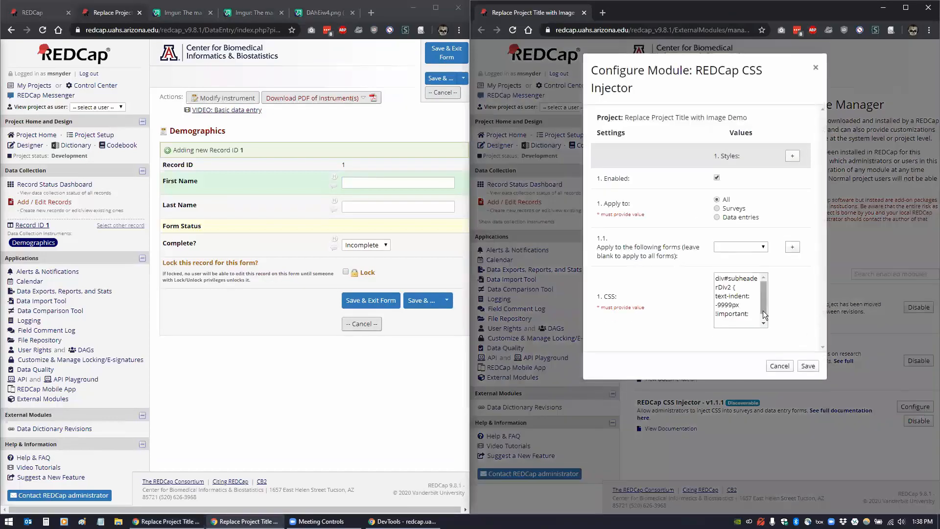
{"action": "left_click_drag", "start_coordinate": [762, 311], "coordinate": [763, 323]}
{"action": "left_click", "coordinate": [733, 315]}
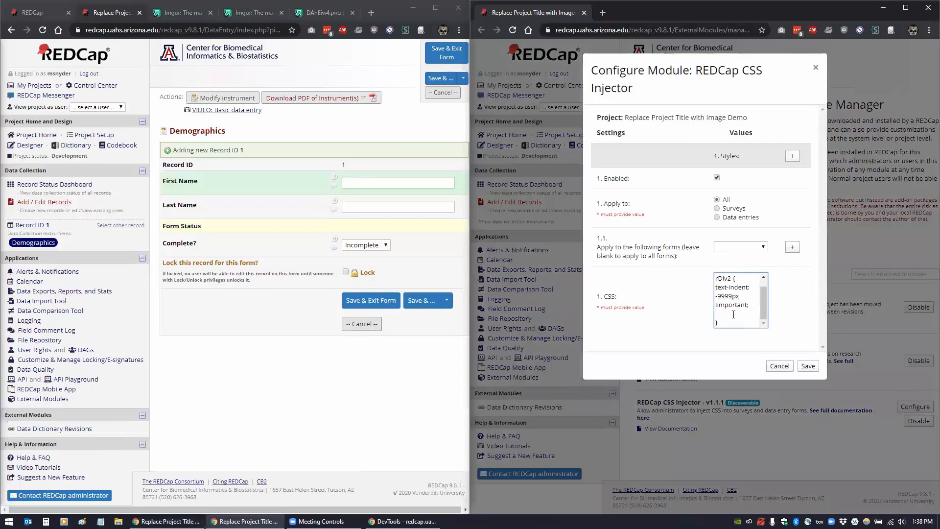
{"action": "type", "text": "background-image: url(\"\"))"}
Step: Copy the Imgur address of DAhEiw4.png into the background-image url, append !important;, save the configuration, and reload the Demographics form
{"action": "left_click", "coordinate": [257, 15]}
{"action": "key", "text": "ctrl+Tab"}
{"action": "key", "text": "ctrl+c"}
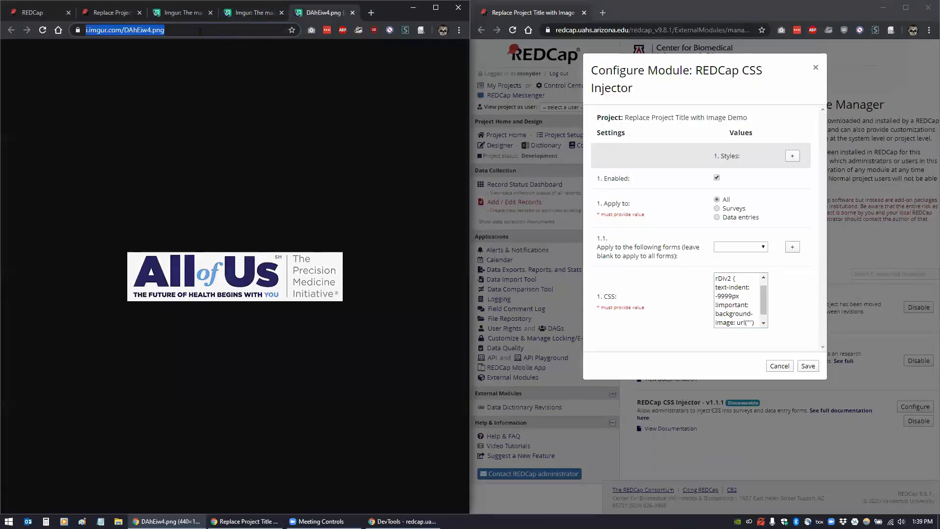
{"action": "left_click", "coordinate": [123, 16]}
{"action": "left_click", "coordinate": [749, 322]}
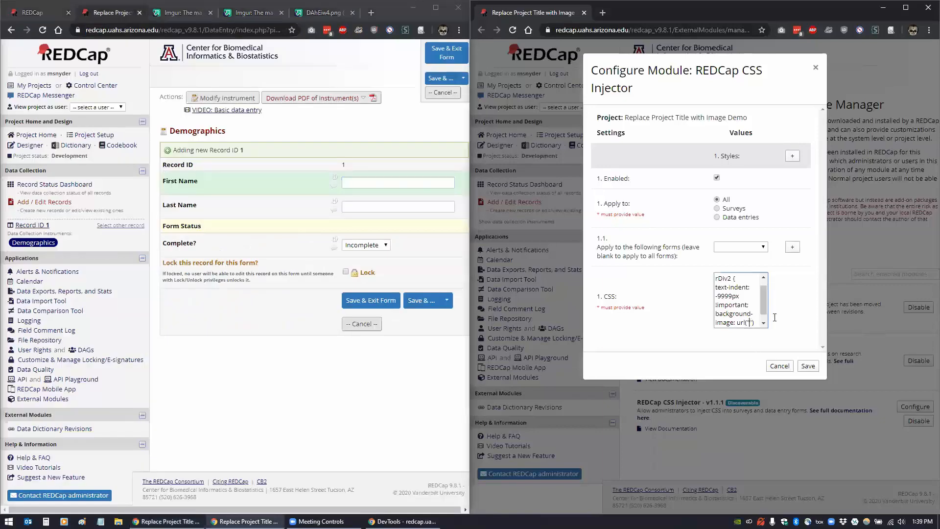
{"action": "key", "text": "ctrl+v"}
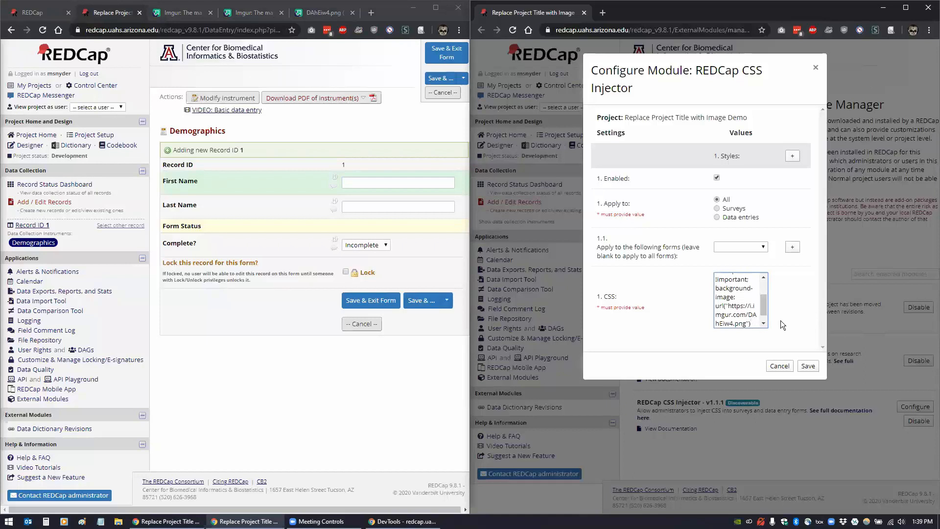
{"action": "type", "text": "!important;"}
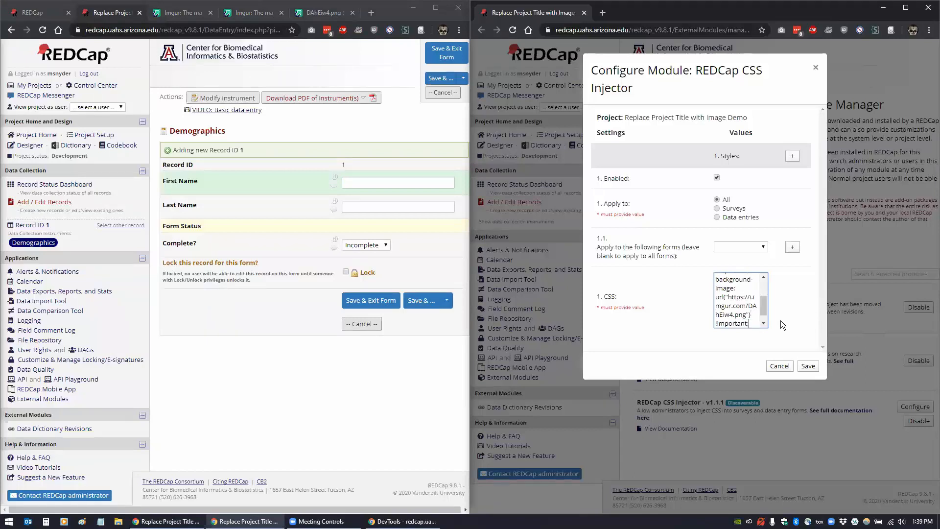
{"action": "left_click", "coordinate": [803, 367]}
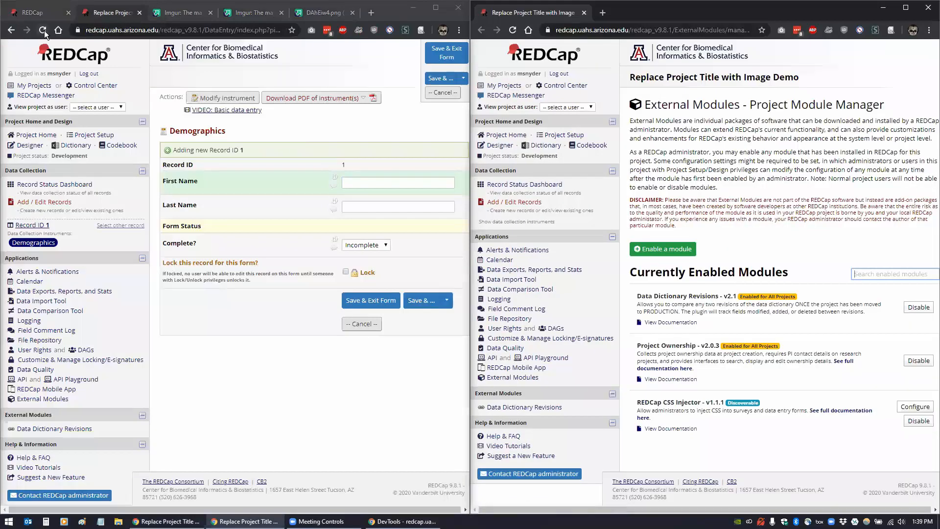
{"action": "left_click", "coordinate": [43, 30]}
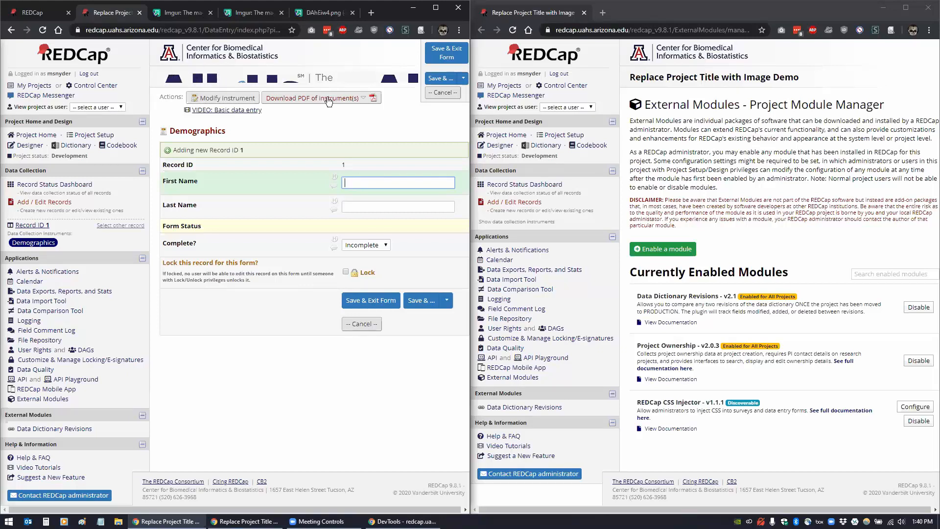
Step: Add height: 80px !important; to the end of the CSS Injector rule, save the configuration, and reload the Demographics form
{"action": "left_click", "coordinate": [912, 407]}
{"action": "left_click_drag", "start_coordinate": [763, 294], "coordinate": [763, 323]}
{"action": "key", "text": "Return"}
{"action": "type", "text": "height"}
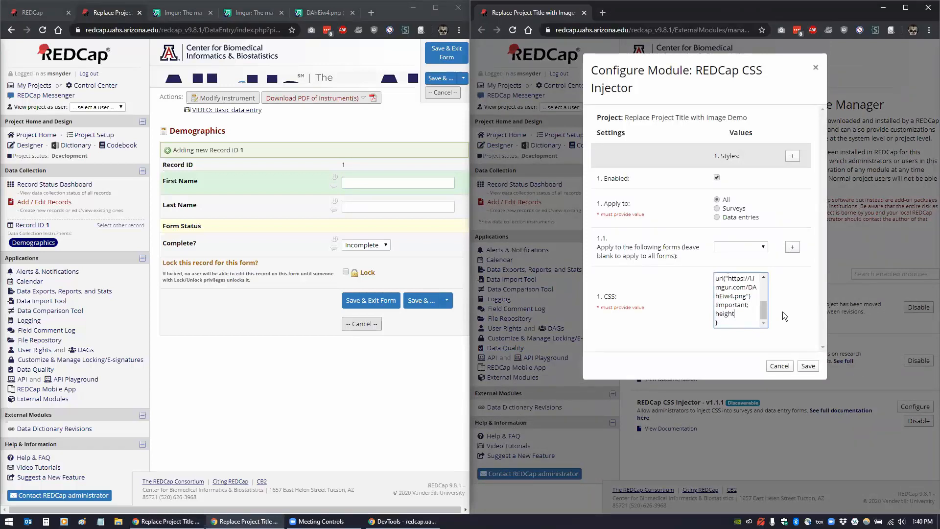
{"action": "type", "text": ": 80px !important;"}
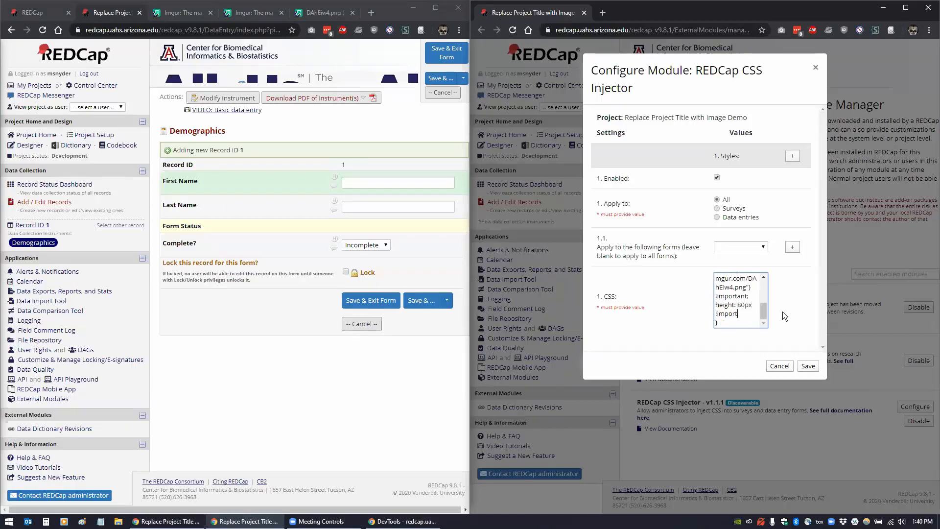
{"action": "left_click", "coordinate": [808, 366]}
{"action": "left_click", "coordinate": [43, 30]}
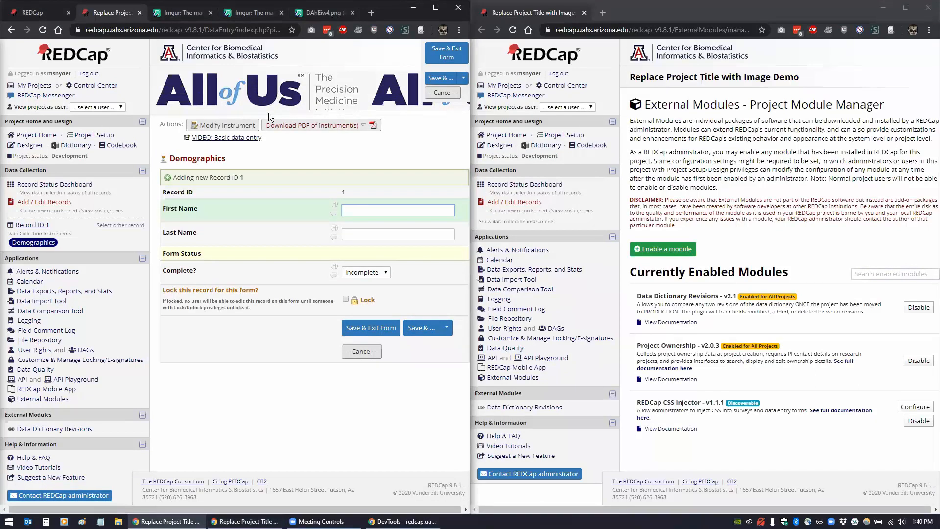
Step: Add background-repeat: no-repeat !important; below the height declaration, save the configuration, and reload the Demographics form
{"action": "left_click", "coordinate": [914, 407]}
{"action": "left_click_drag", "start_coordinate": [763, 291], "coordinate": [763, 316]}
{"action": "left_click", "coordinate": [753, 313]}
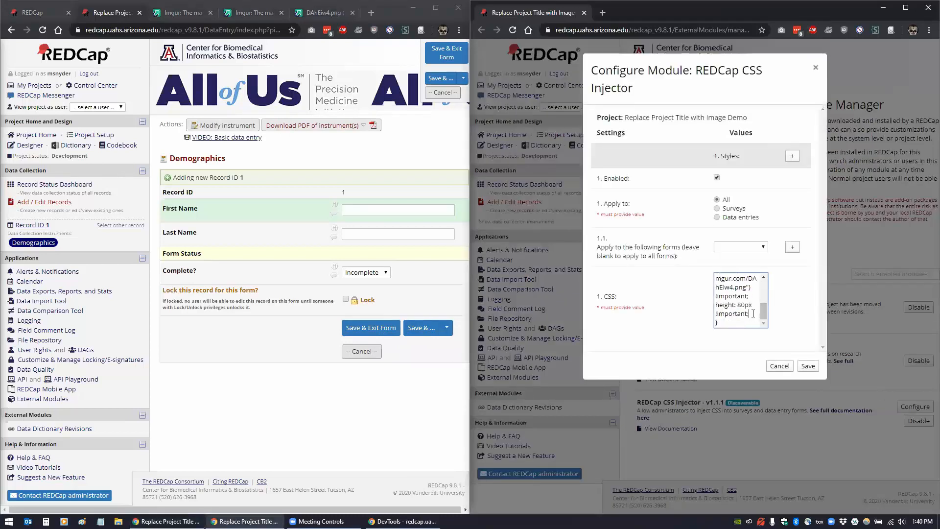
{"action": "key", "text": "Return"}
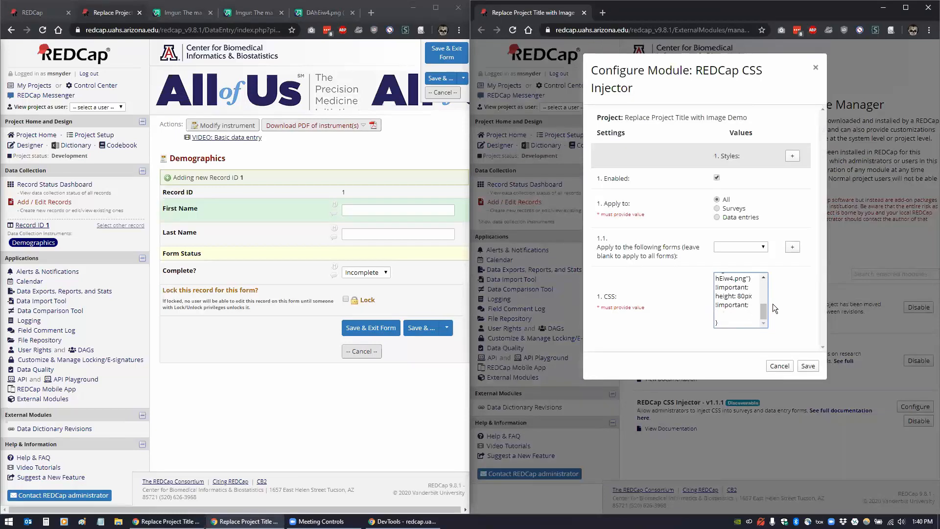
{"action": "type", "text": "background-repea"}
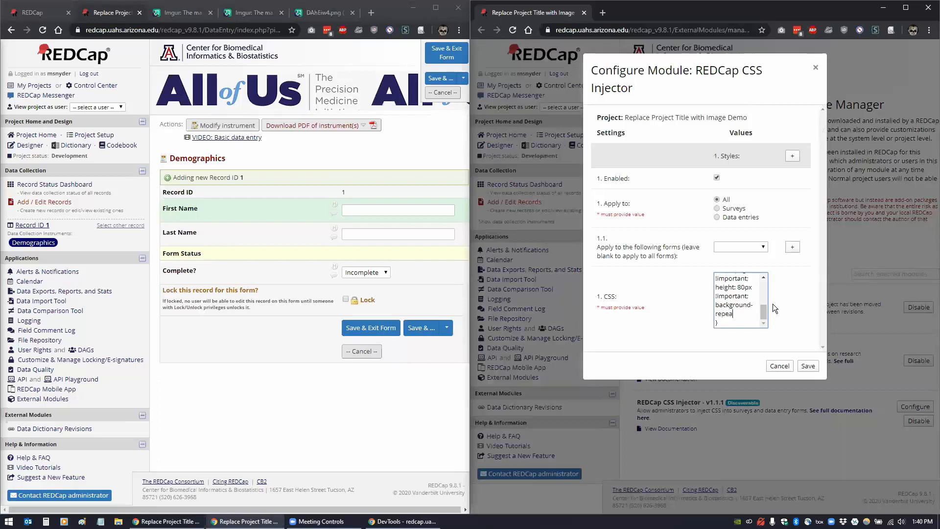
{"action": "type", "text": "t: no-repeat"}
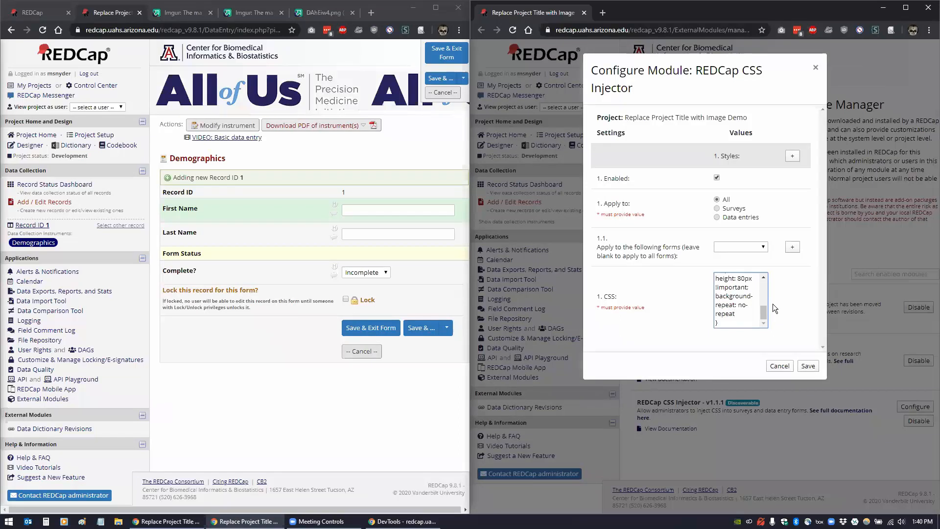
{"action": "type", "text": " !important;"}
{"action": "left_click", "coordinate": [807, 366]}
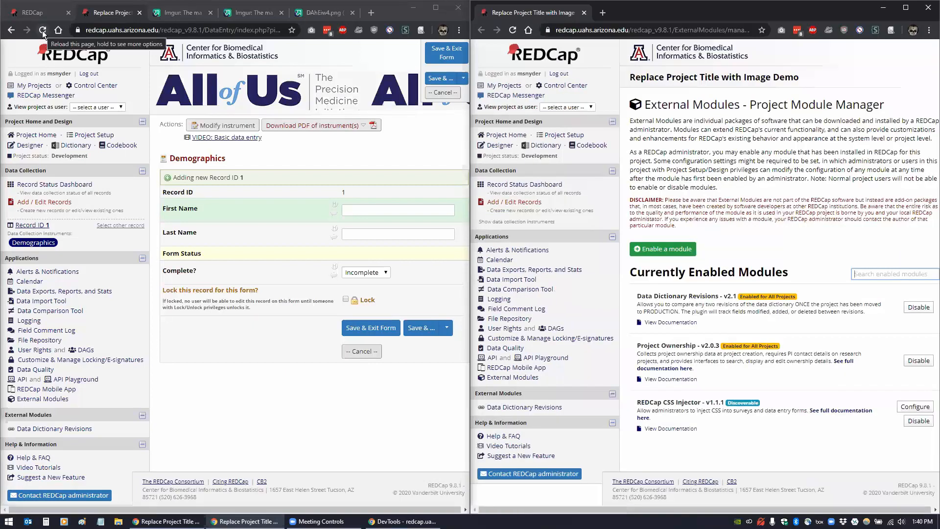
{"action": "left_click", "coordinate": [43, 31]}
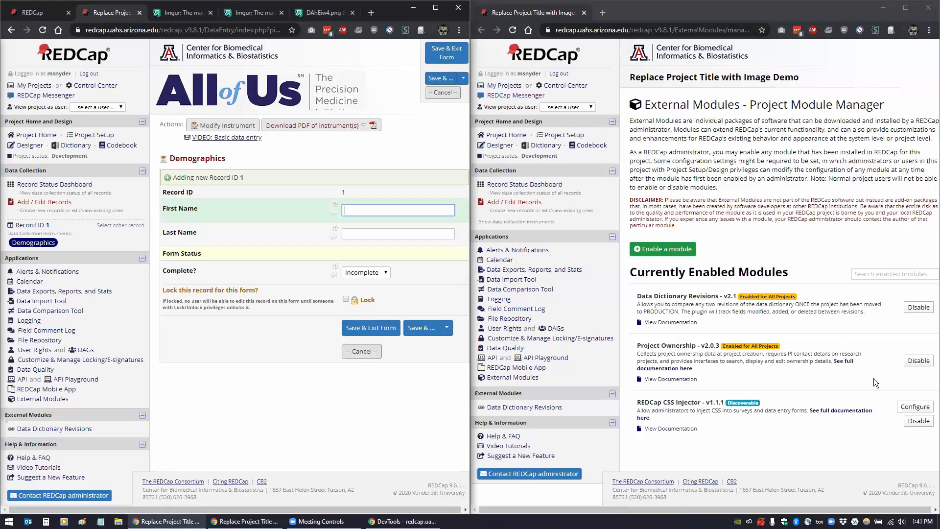
Step: Add background-size: contain !important; below the background-repeat declaration, save the configuration, and reload the Demographics form
{"action": "left_click", "coordinate": [905, 410]}
{"action": "scroll", "coordinate": [765, 316], "scroll_direction": "down", "scroll_amount": 2}
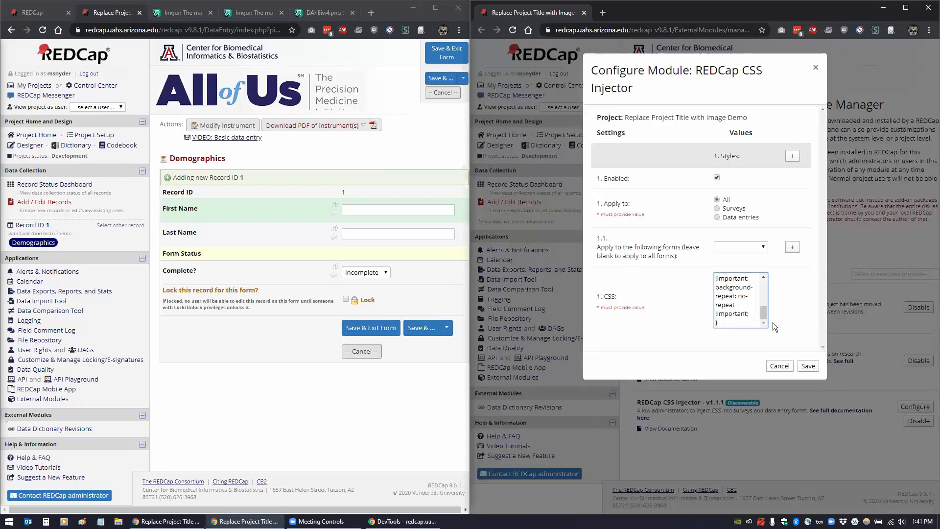
{"action": "left_click", "coordinate": [754, 316]}
{"action": "key", "text": "Return"}
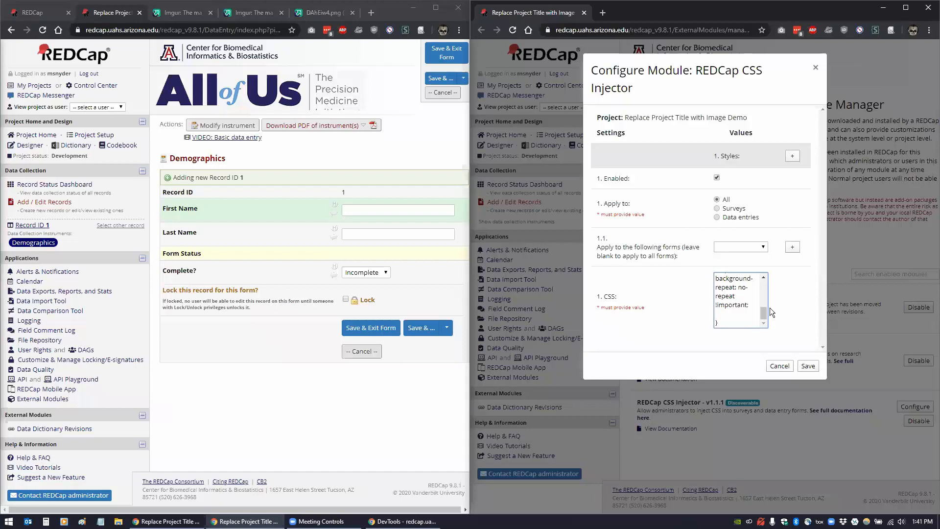
{"action": "type", "text": "background-size: cont"}
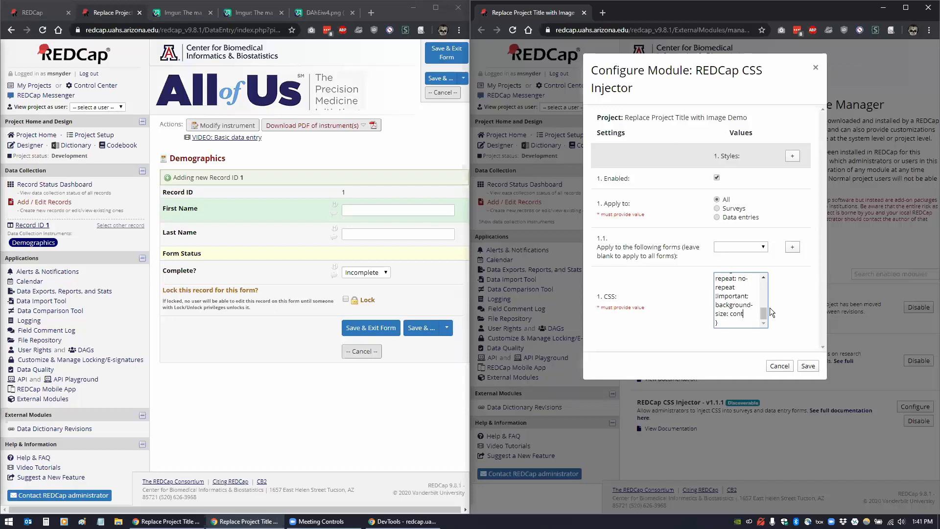
{"action": "type", "text": "ain !important;"}
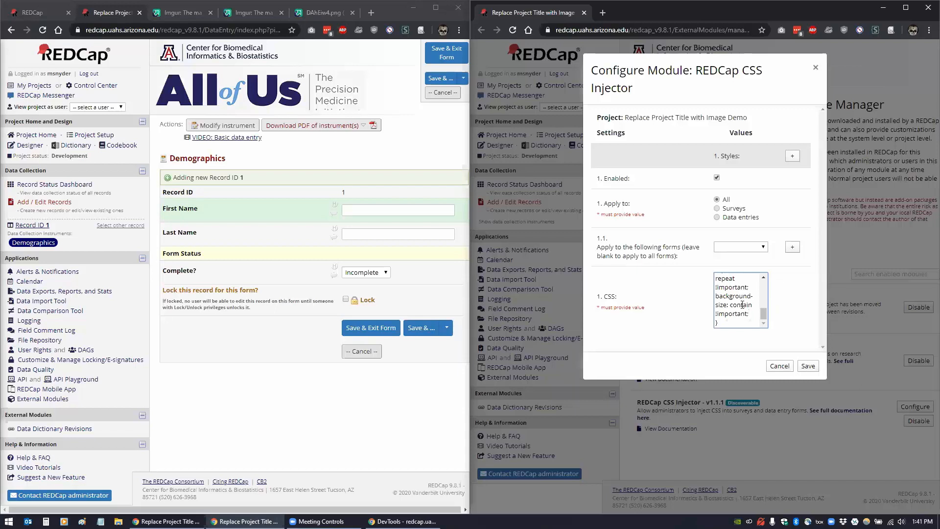
{"action": "left_click", "coordinate": [808, 366]}
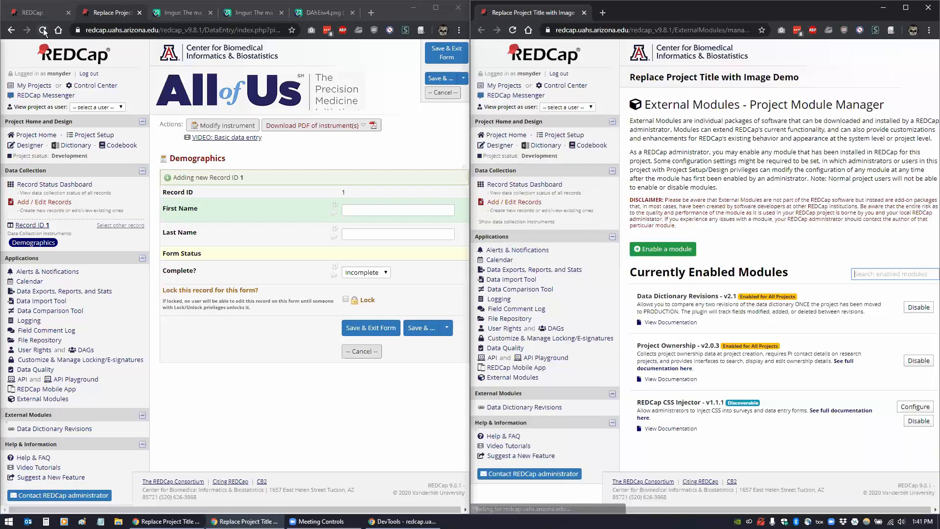
{"action": "left_click", "coordinate": [42, 30]}
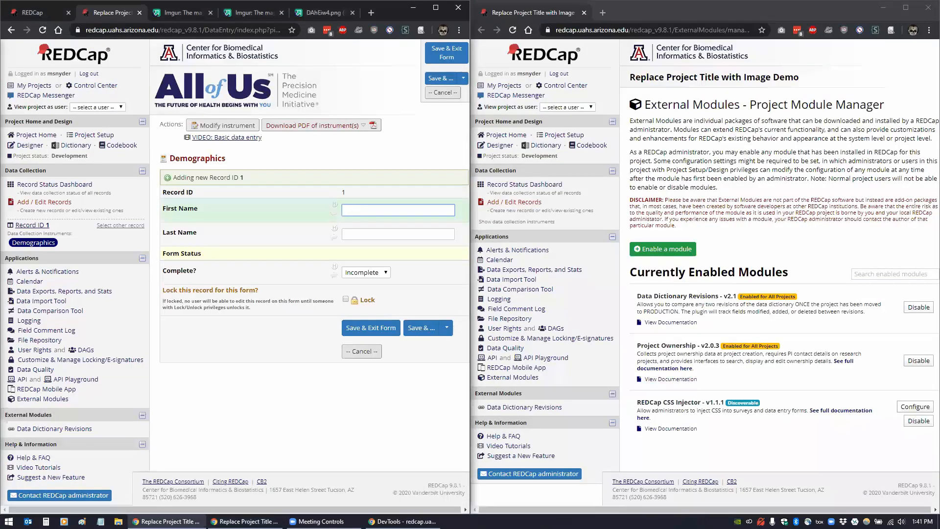
Step: Reopen the REDCap CSS Injector configuration, inspect the logo's element and applied styles on the Demographics form, and close DevTools
{"action": "left_click", "coordinate": [914, 407]}
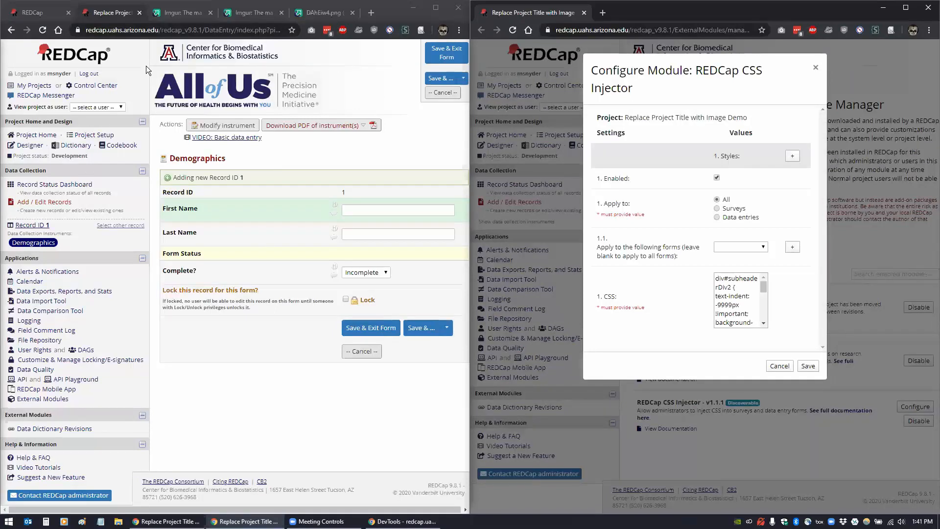
{"action": "right_click", "coordinate": [186, 89]}
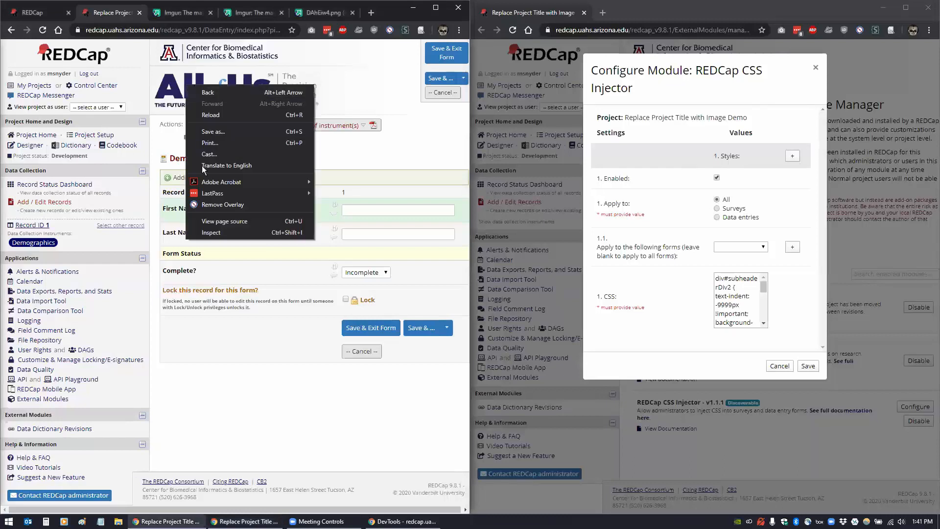
{"action": "left_click", "coordinate": [215, 236]}
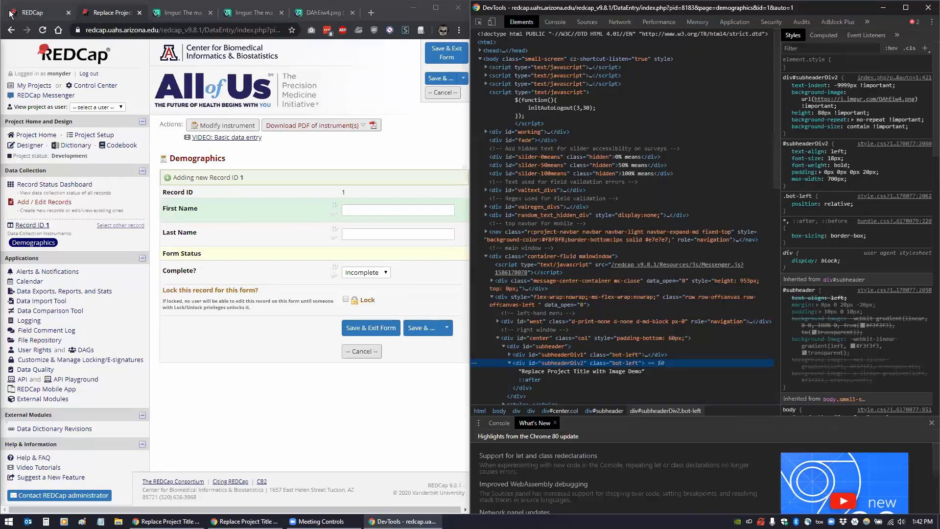
{"action": "left_click", "coordinate": [928, 7]}
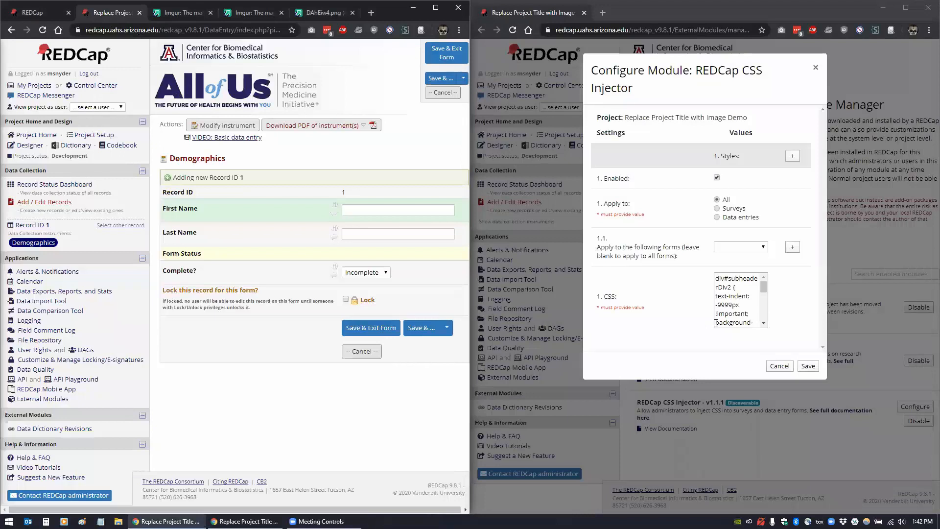
Step: Add background-position: left bottom !important; below the background-size declaration, save the configuration, and reload the Demographics form
{"action": "left_click_drag", "start_coordinate": [764, 286], "coordinate": [770, 328]}
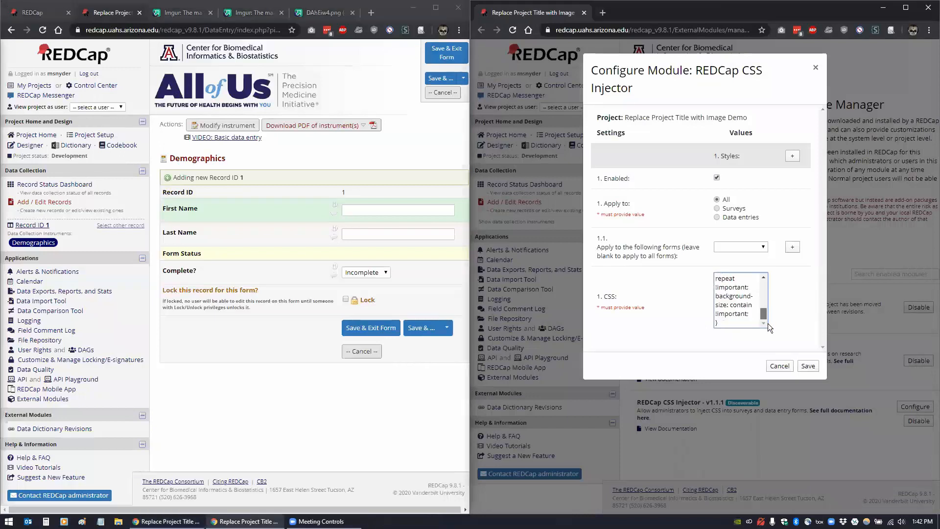
{"action": "key", "text": "Return"}
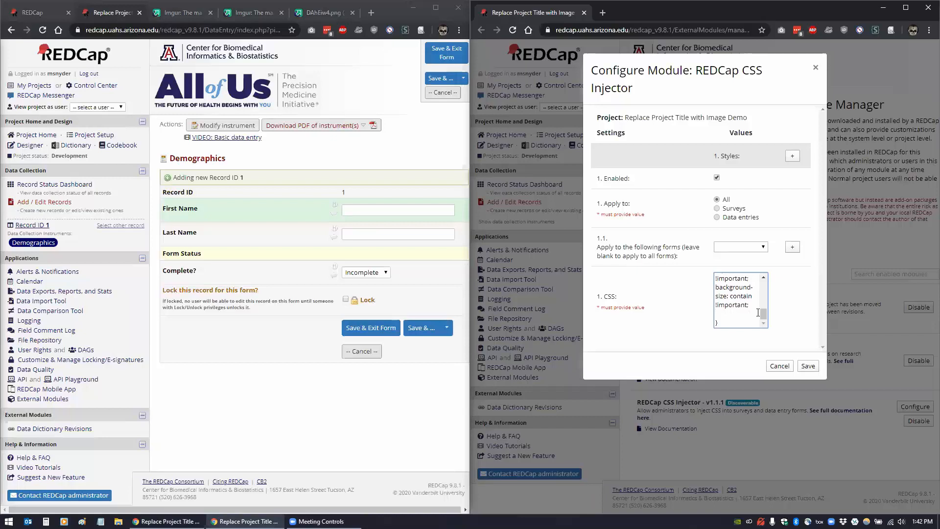
{"action": "type", "text": "background-position: "}
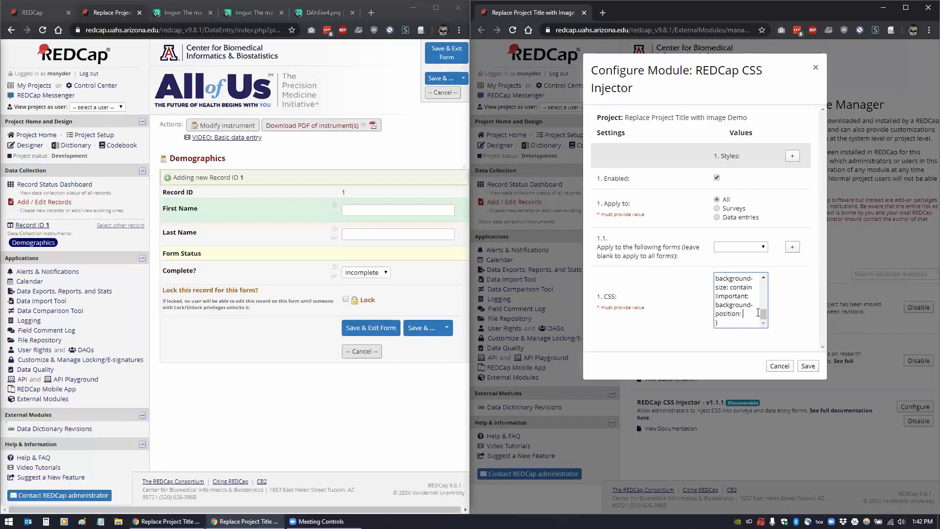
{"action": "type", "text": "left bottom"}
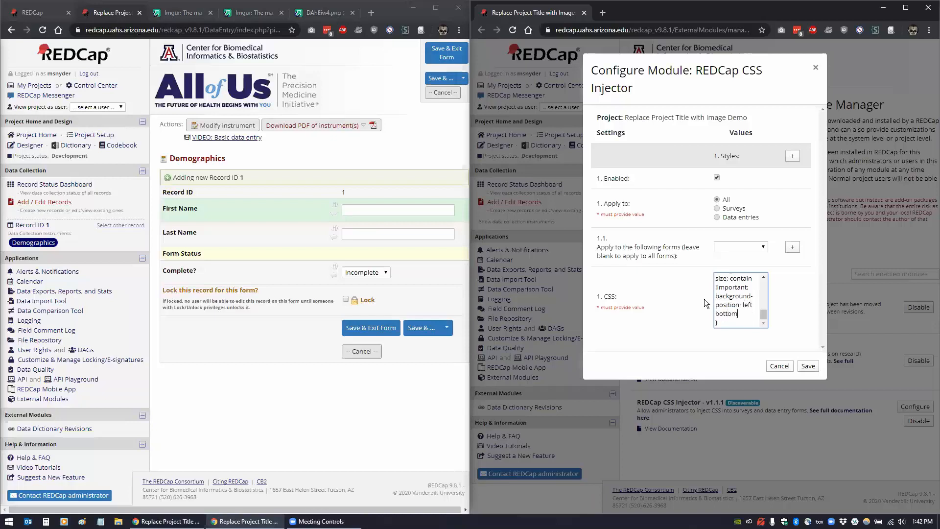
{"action": "double_click", "coordinate": [732, 313]}
{"action": "double_click", "coordinate": [747, 305]}
{"action": "left_click", "coordinate": [745, 312]}
{"action": "type", "text": "!important;"}
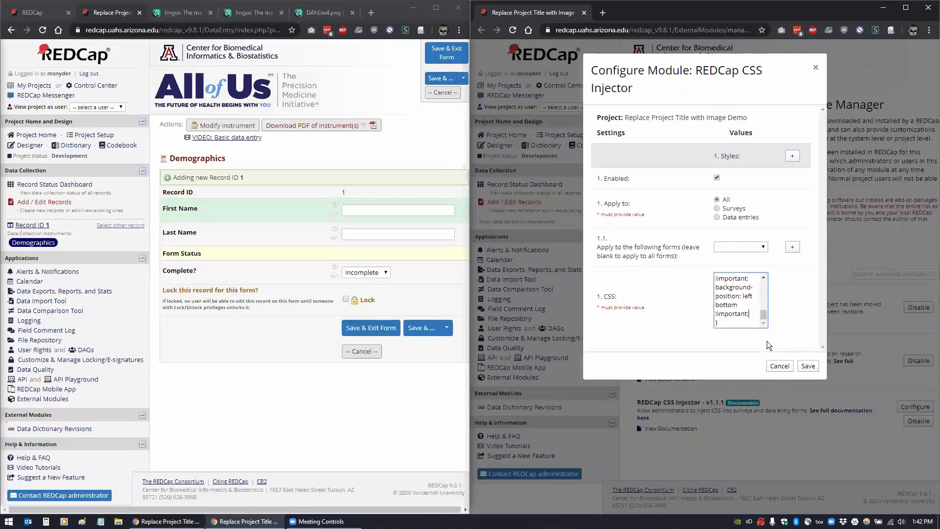
{"action": "left_click", "coordinate": [808, 366]}
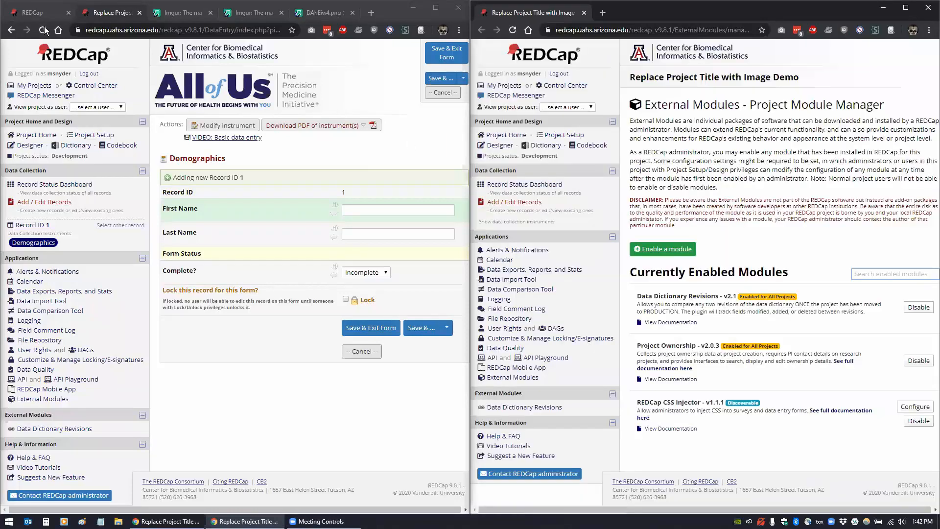
{"action": "left_click", "coordinate": [43, 30]}
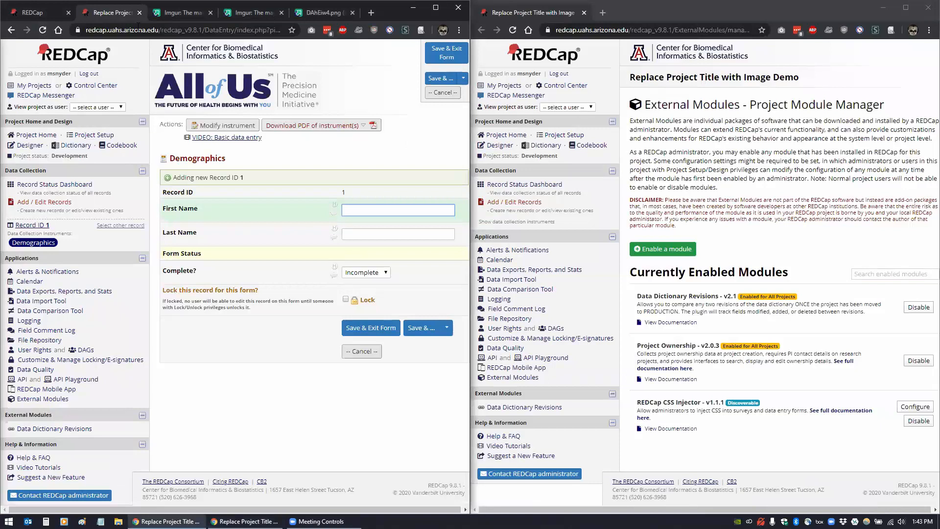
Step: Widen the form's browser window and create a new instrument named Test in the Online Designer
{"action": "left_click_drag", "start_coordinate": [470, 89], "coordinate": [624, 89]}
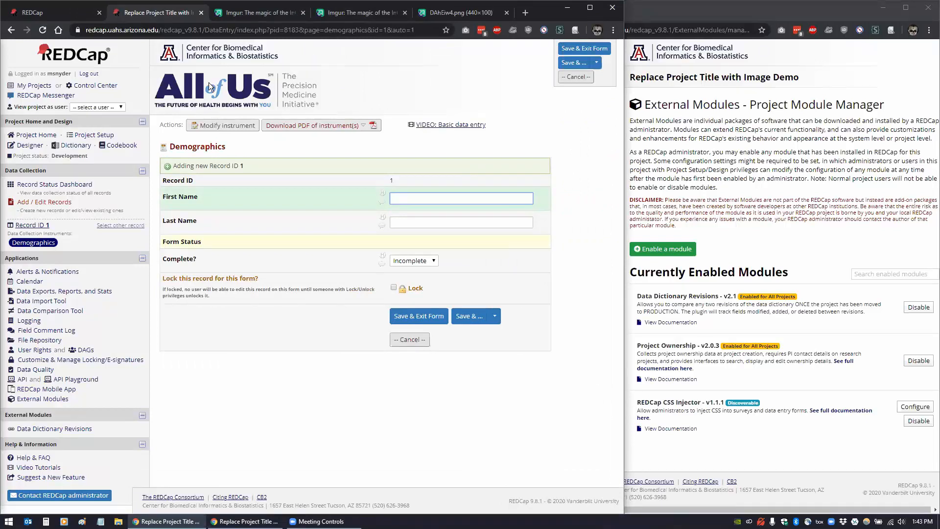
{"action": "left_click", "coordinate": [28, 146]}
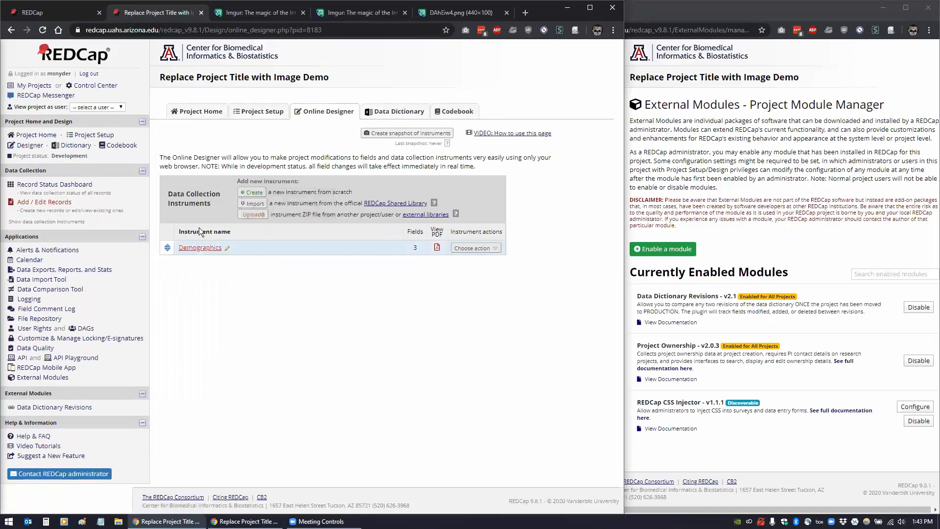
{"action": "left_click", "coordinate": [252, 192]}
{"action": "left_click", "coordinate": [216, 267]}
{"action": "type", "text": "Test"}
{"action": "left_click", "coordinate": [343, 265]}
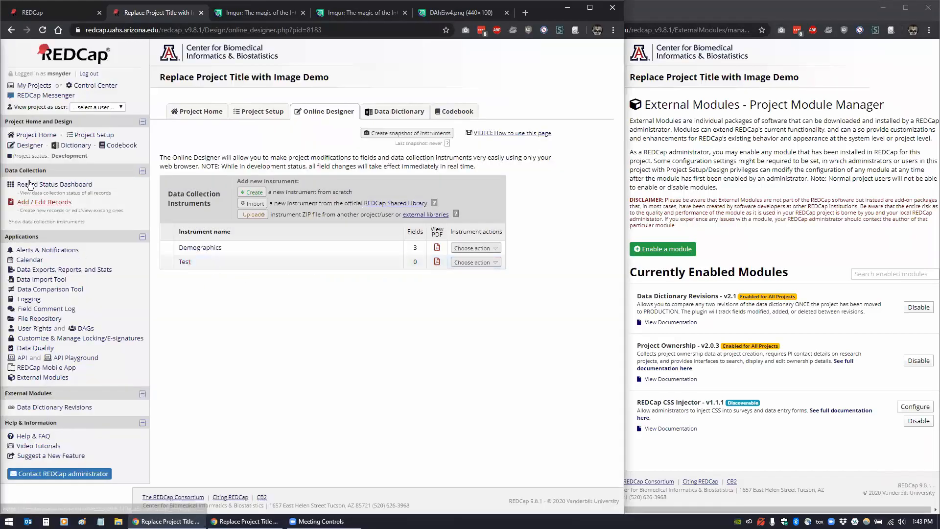
Step: Start a new record and view the logo on its Test form and its Demographics form
{"action": "left_click", "coordinate": [40, 203]}
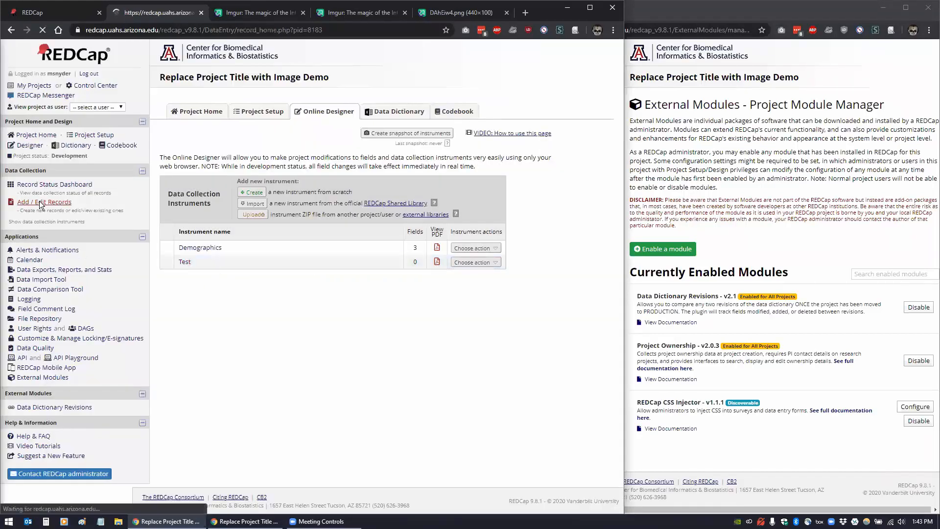
{"action": "left_click", "coordinate": [388, 223]}
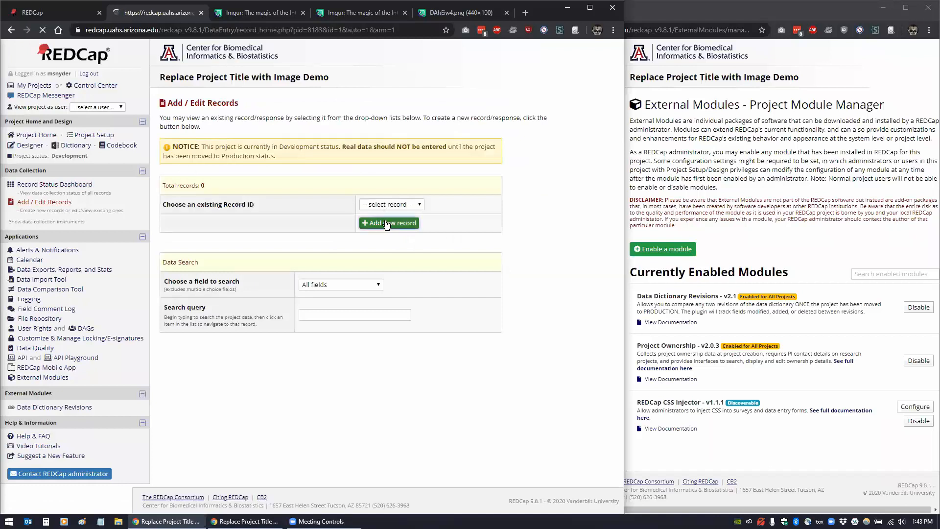
{"action": "left_click", "coordinate": [291, 248]}
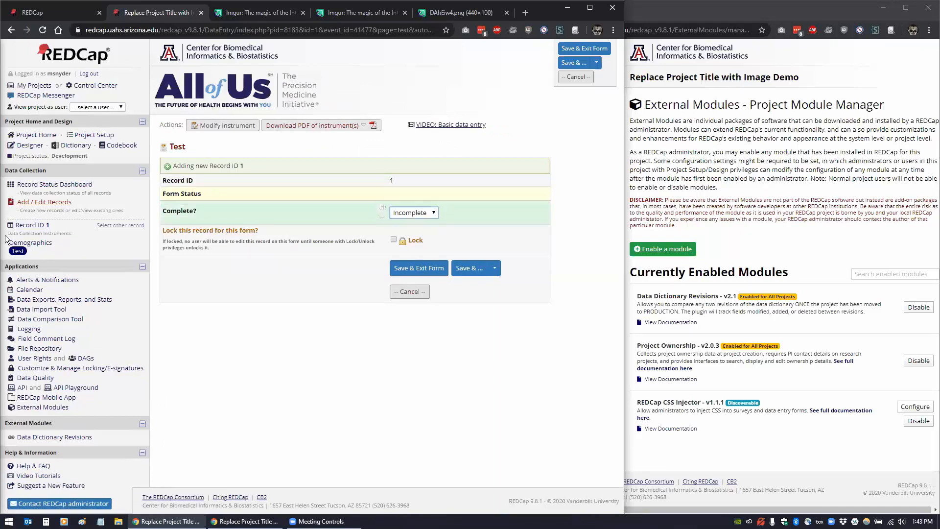
{"action": "left_click", "coordinate": [30, 243]}
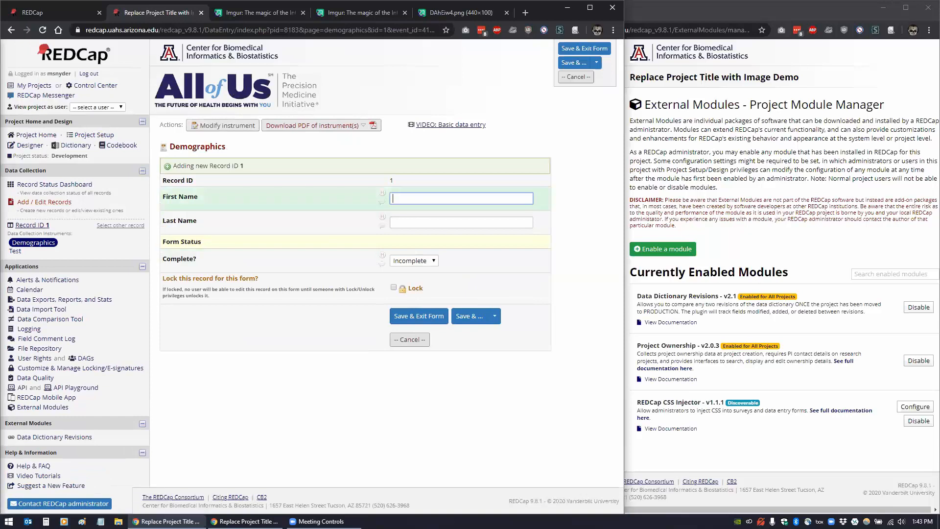
Step: Change the background-position value in the CSS Injector rule to center middle and save the configuration
{"action": "left_click", "coordinate": [913, 407]}
{"action": "scroll", "coordinate": [763, 294], "scroll_direction": "down", "scroll_amount": 3}
{"action": "scroll", "coordinate": [767, 321], "scroll_direction": "down", "scroll_amount": 1}
{"action": "double_click", "coordinate": [746, 297]}
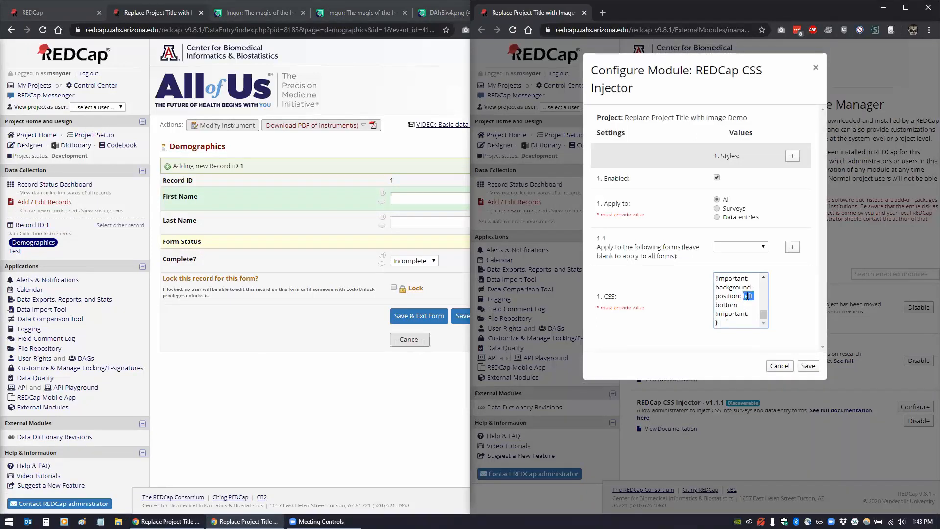
{"action": "type", "text": "center middle"}
{"action": "key", "text": "Delete"}
{"action": "key", "text": "Delete"}
{"action": "key", "text": "Delete"}
{"action": "key", "text": "Delete"}
{"action": "key", "text": "Delete"}
{"action": "key", "text": "Delete"}
{"action": "left_click", "coordinate": [808, 366]}
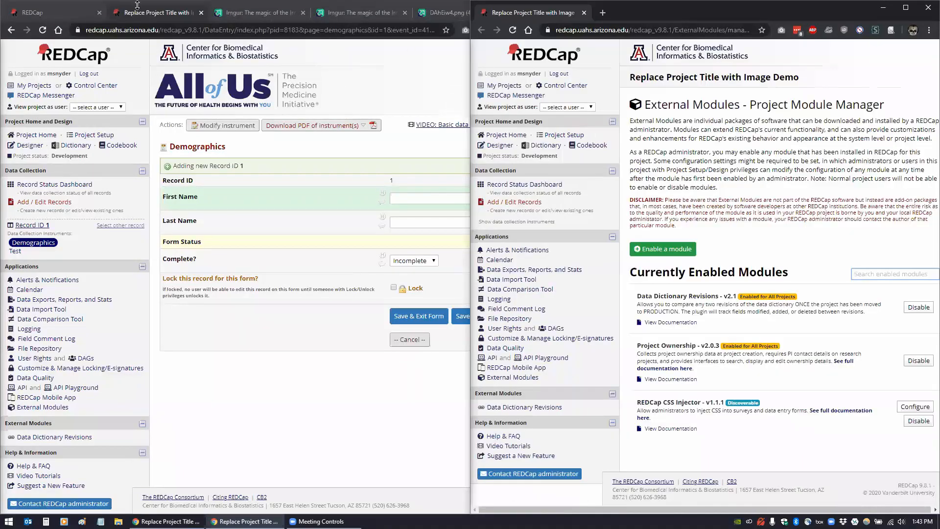
Step: Reload the Demographics form and maximize its window to check the logo's position
{"action": "left_click", "coordinate": [42, 30]}
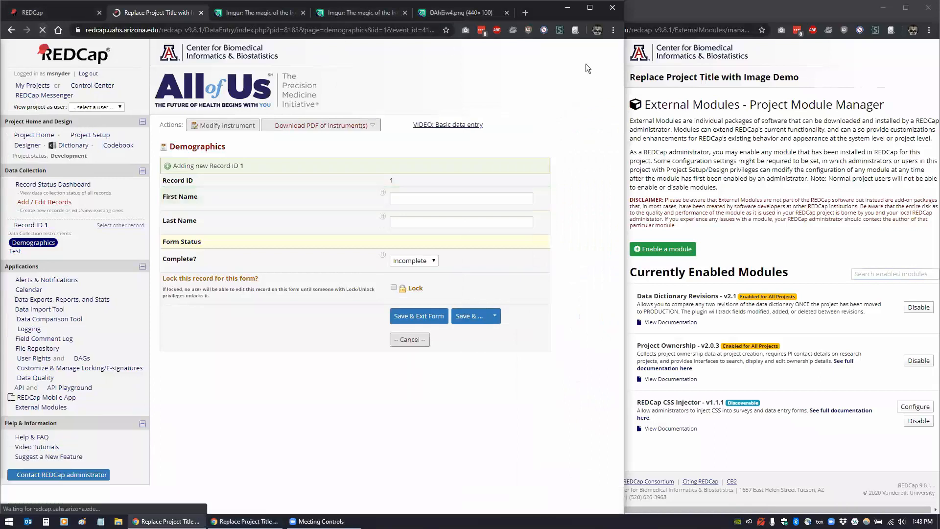
{"action": "left_click", "coordinate": [591, 17]}
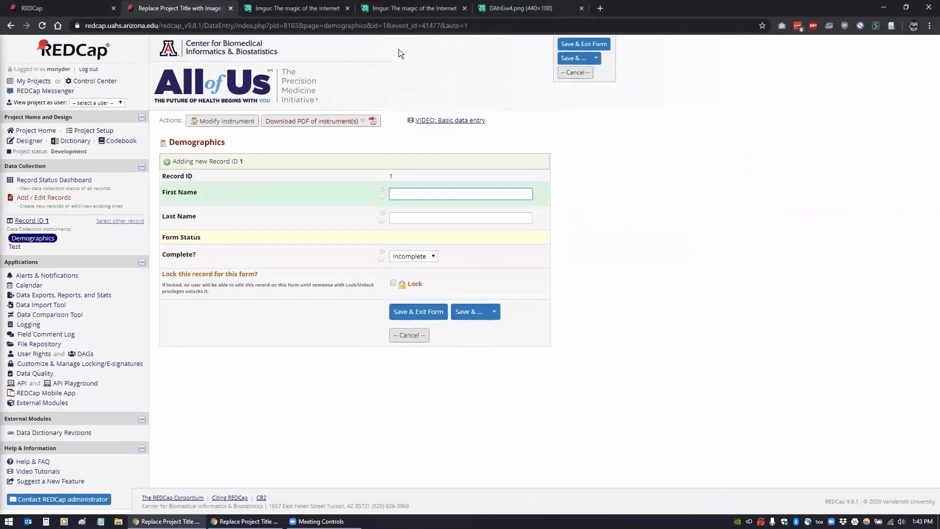
{"action": "left_click", "coordinate": [221, 90]}
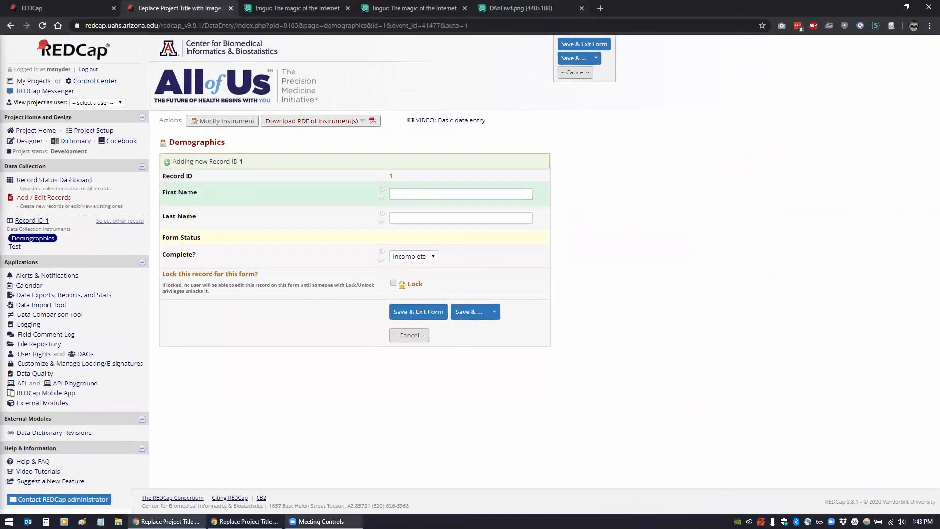
{"action": "left_click", "coordinate": [43, 25]}
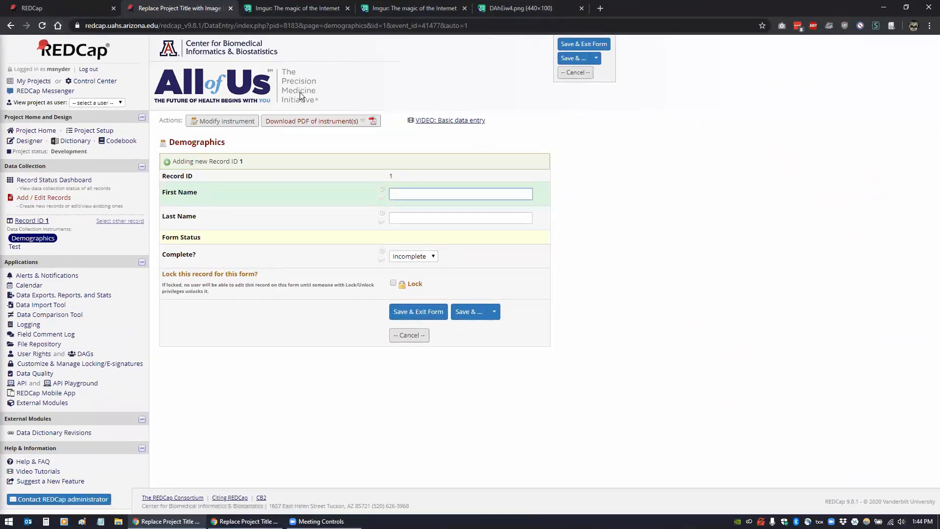
Step: Inspect the logo's element in DevTools, examine its background-position declaration, and return to the Demographics form
{"action": "right_click", "coordinate": [252, 88]}
{"action": "left_click", "coordinate": [291, 235]}
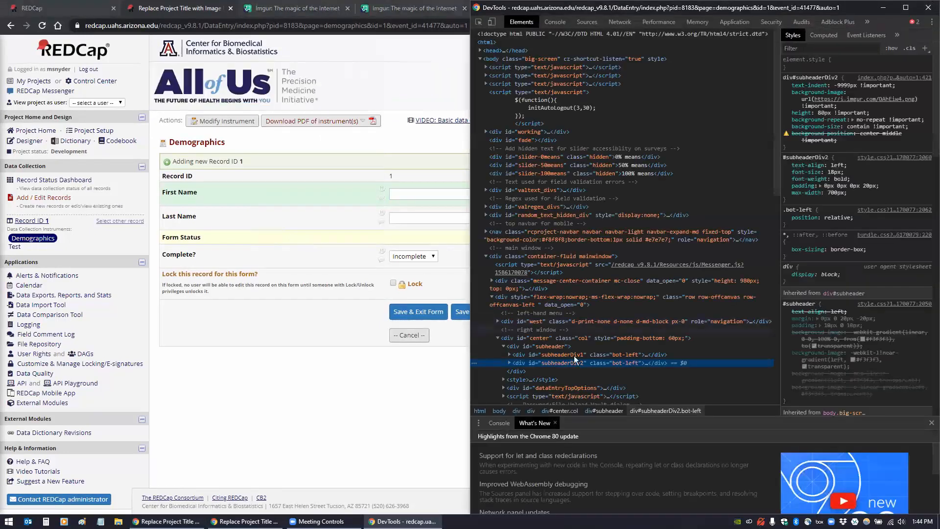
{"action": "left_click", "coordinate": [809, 134]}
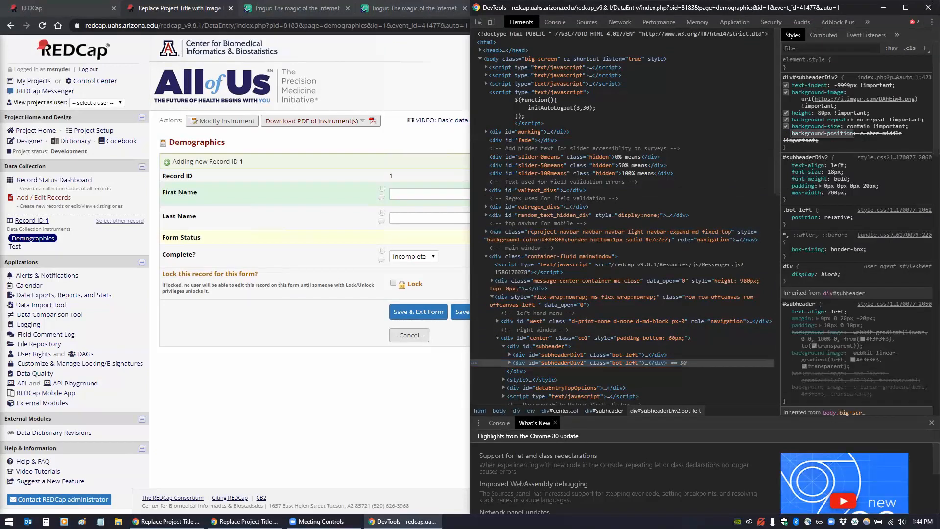
{"action": "left_click", "coordinate": [870, 134]}
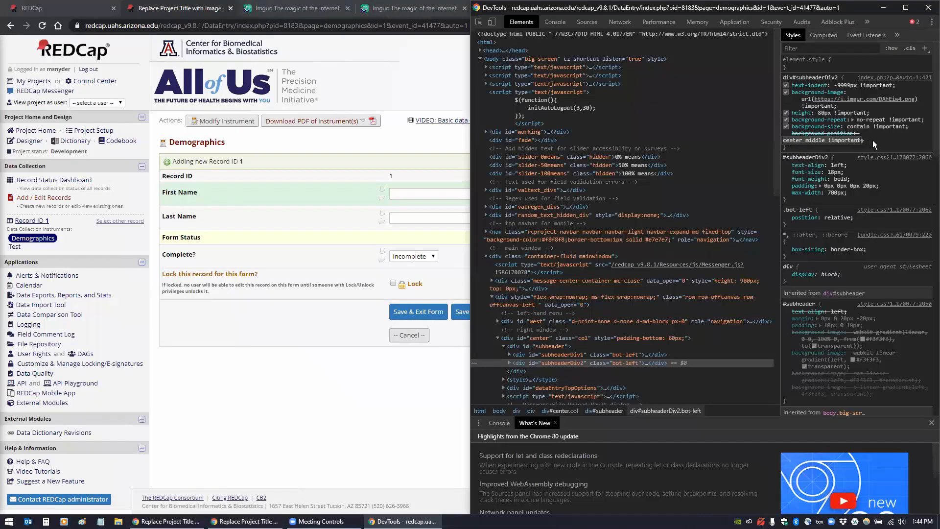
{"action": "key", "text": "Return"}
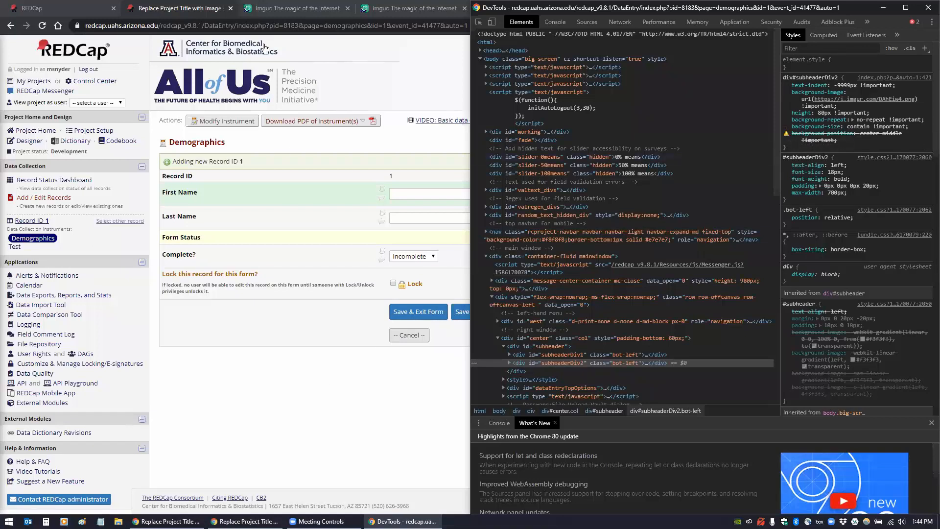
{"action": "left_click", "coordinate": [461, 56]}
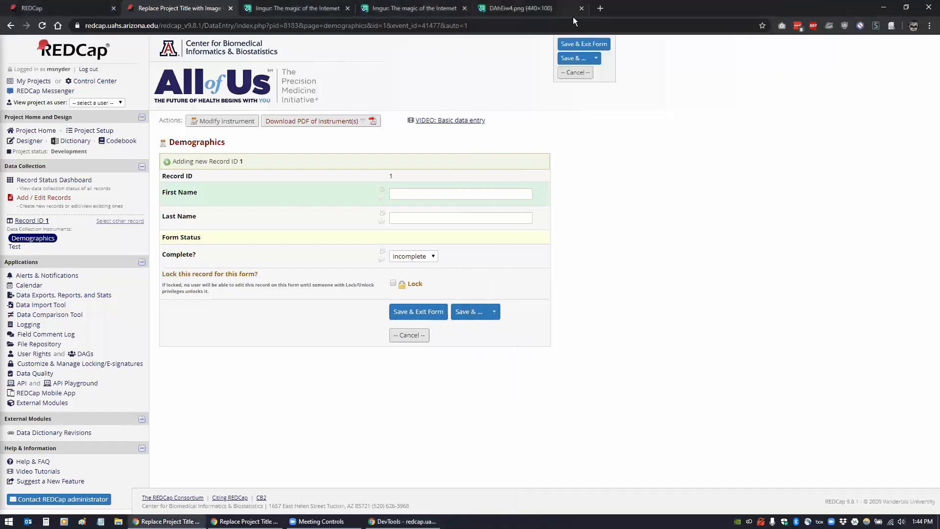
Step: Search Google for "css background image" in a new tab and open the W3Schools background-image property page
{"action": "left_click", "coordinate": [603, 8]}
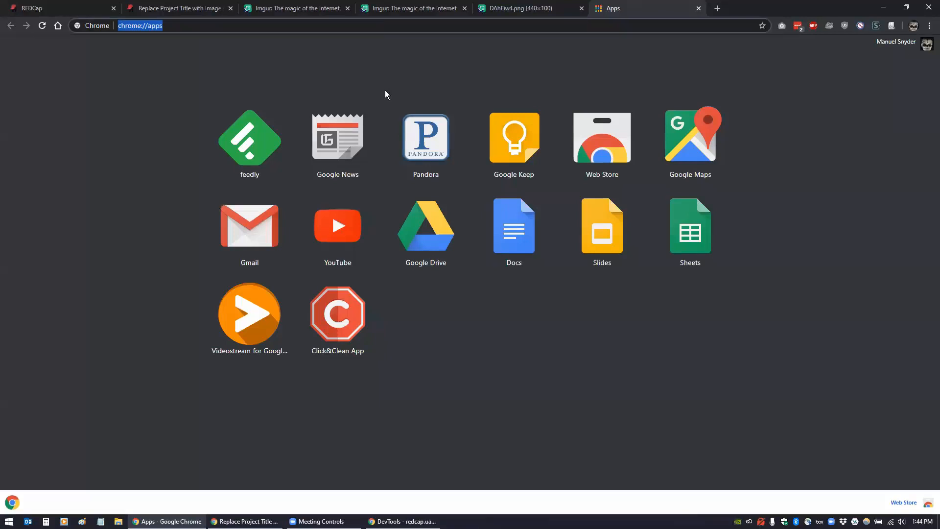
{"action": "type", "text": "css "}
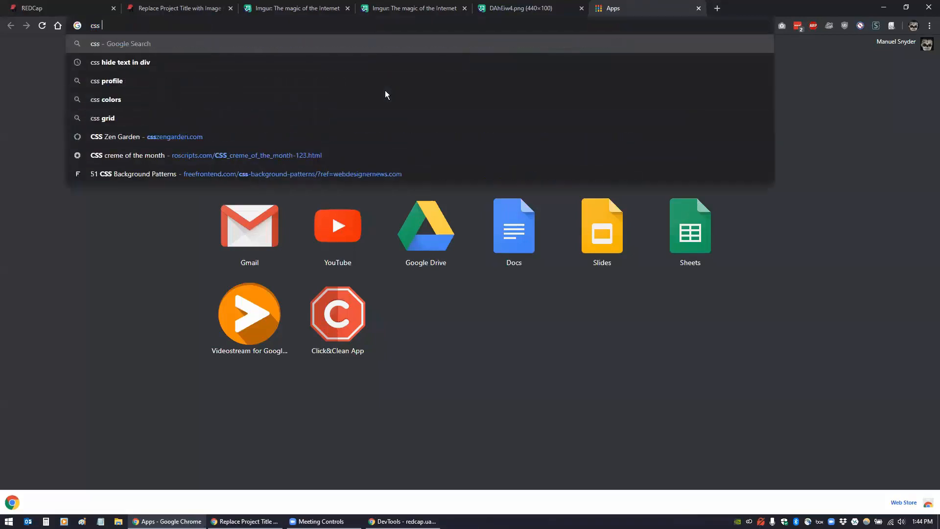
{"action": "type", "text": "backgroun"}
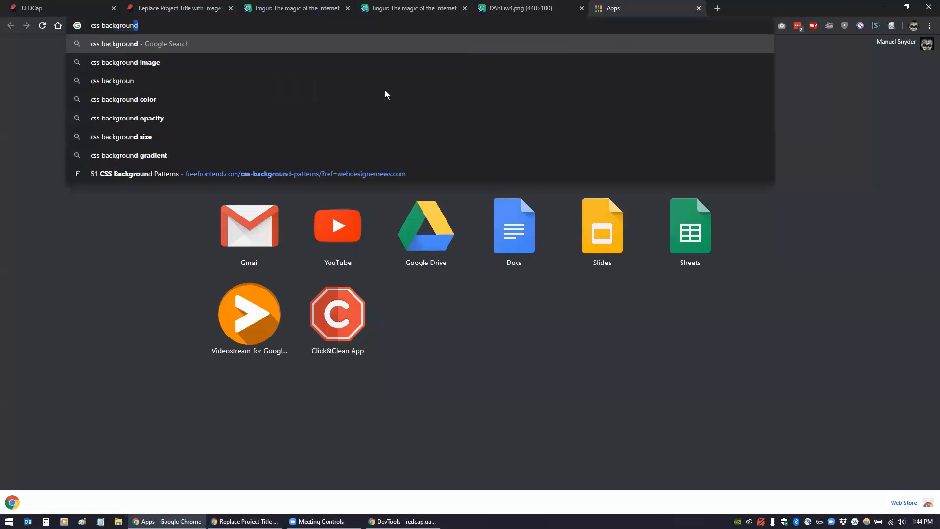
{"action": "key", "text": "Down"}
{"action": "key", "text": "Return"}
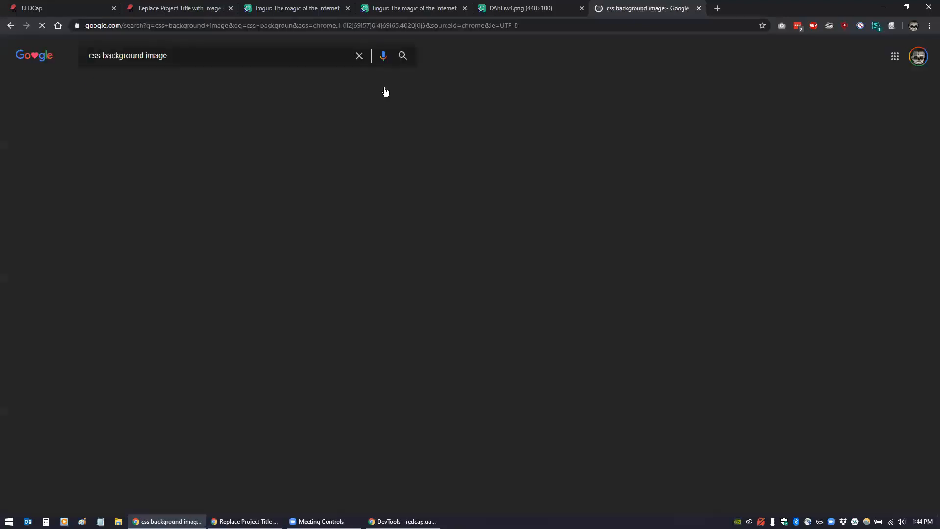
{"action": "left_click", "coordinate": [119, 138]}
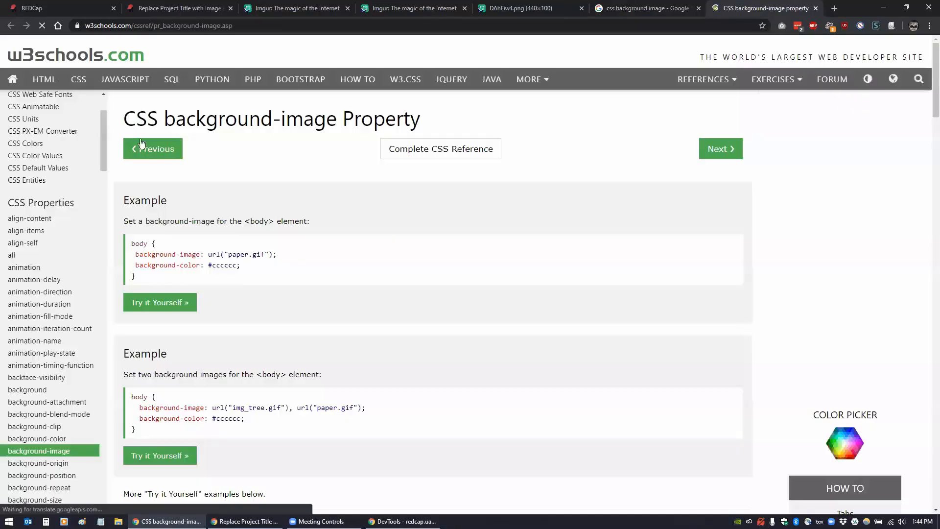
Step: Look up background-position in the W3Schools CSS Reference and examine its table of property values
{"action": "left_click", "coordinate": [445, 156]}
{"action": "left_click", "coordinate": [194, 221]}
{"action": "type", "text": "bac"}
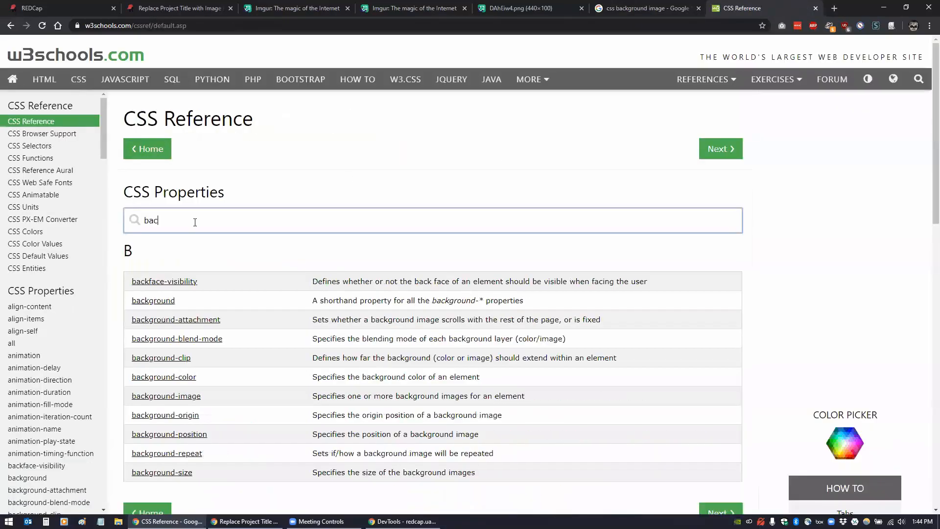
{"action": "type", "text": "kground-position"}
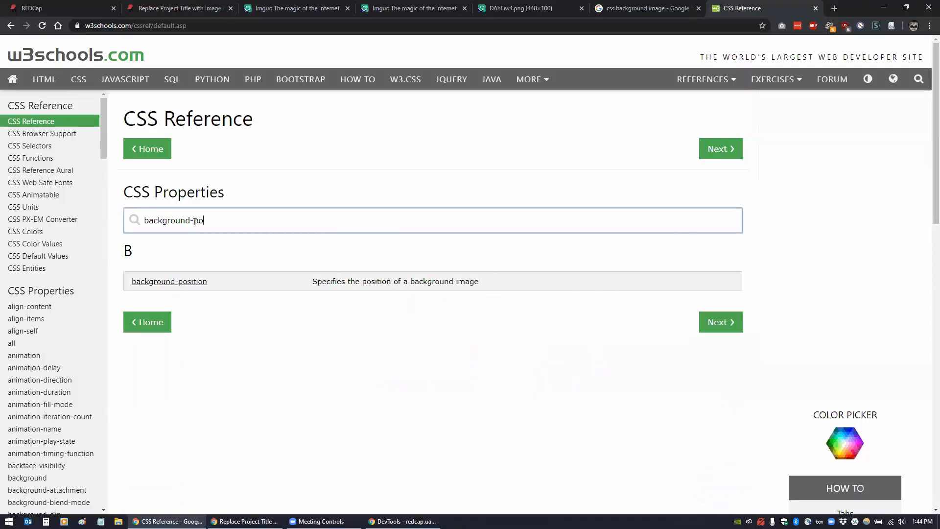
{"action": "left_click", "coordinate": [170, 280]}
{"action": "scroll", "coordinate": [160, 342], "scroll_direction": "down", "scroll_amount": 5}
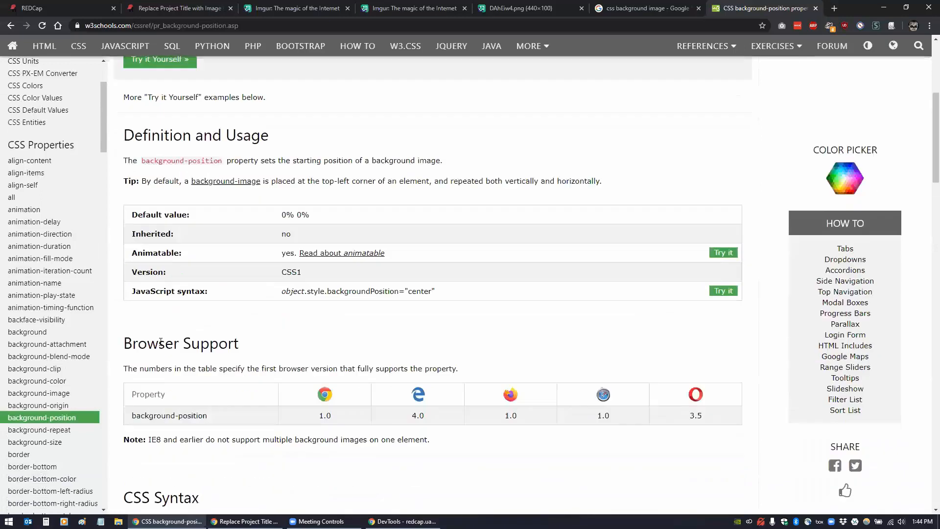
{"action": "scroll", "coordinate": [161, 342], "scroll_direction": "down", "scroll_amount": 2}
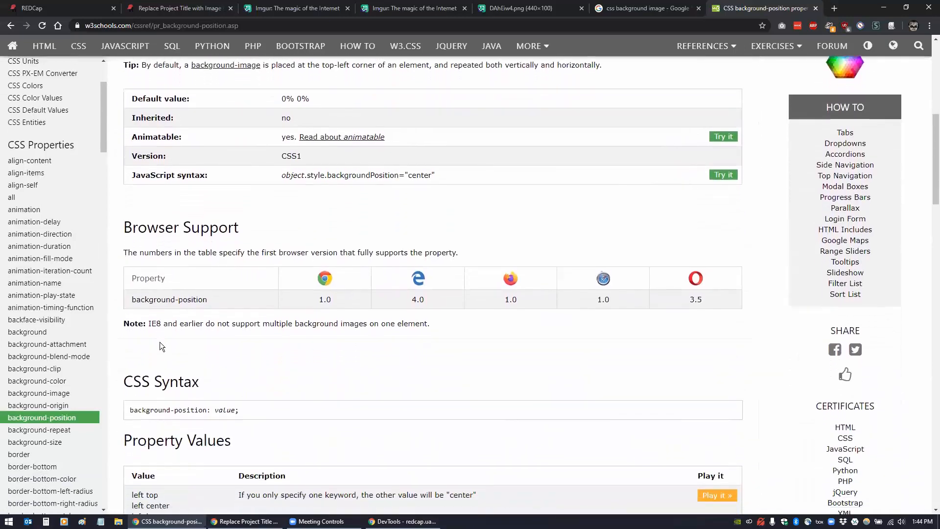
{"action": "scroll", "coordinate": [160, 341], "scroll_direction": "down", "scroll_amount": 4}
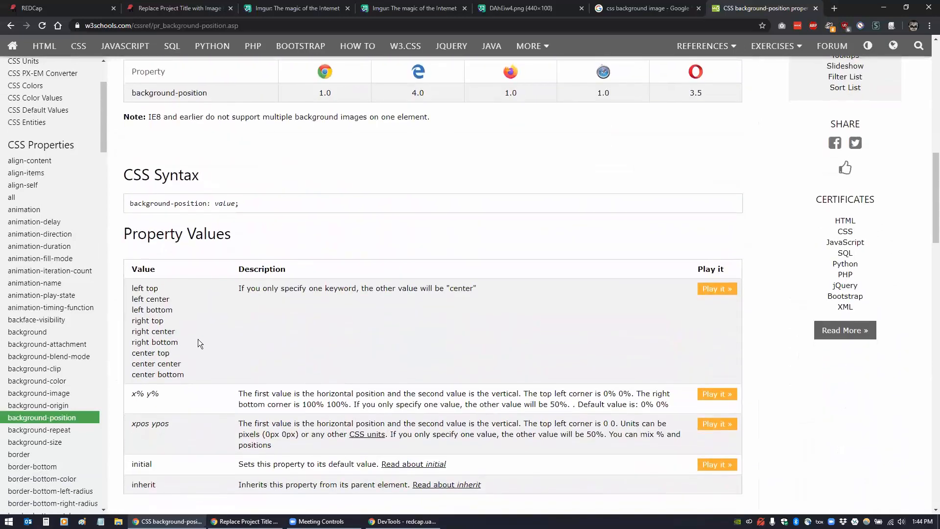
Step: Set the logo's background-position to center center in the REDCap CSS Injector CSS and save the module configuration
{"action": "scroll", "coordinate": [197, 342], "scroll_direction": "down", "scroll_amount": 1}
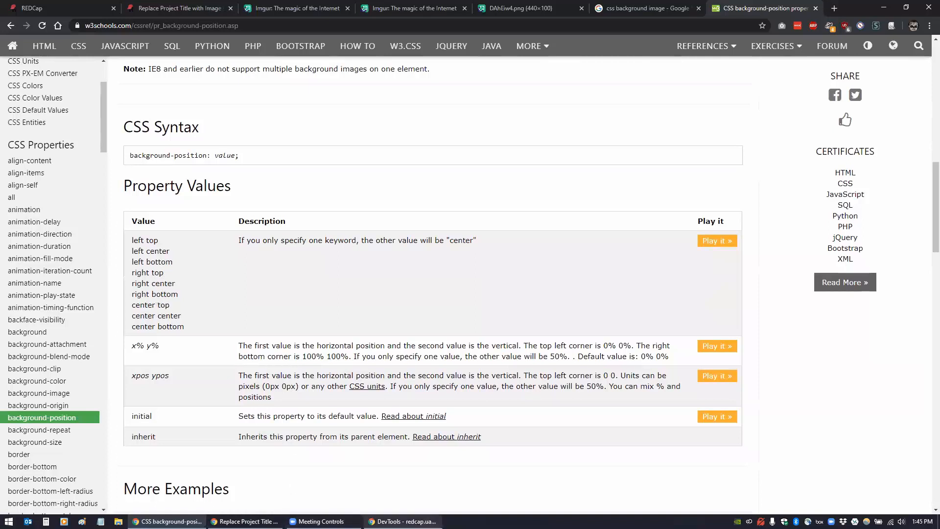
{"action": "mouse_move", "coordinate": [402, 521]}
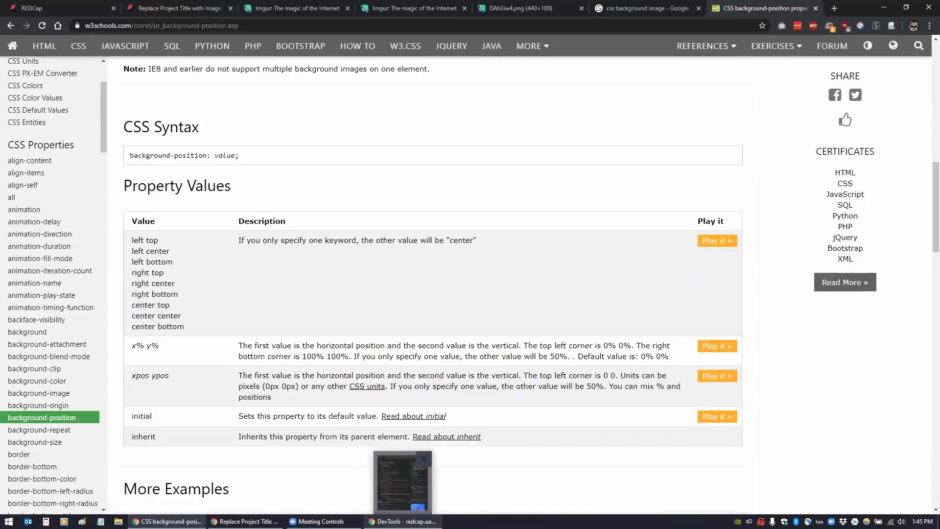
{"action": "left_click", "coordinate": [401, 521]}
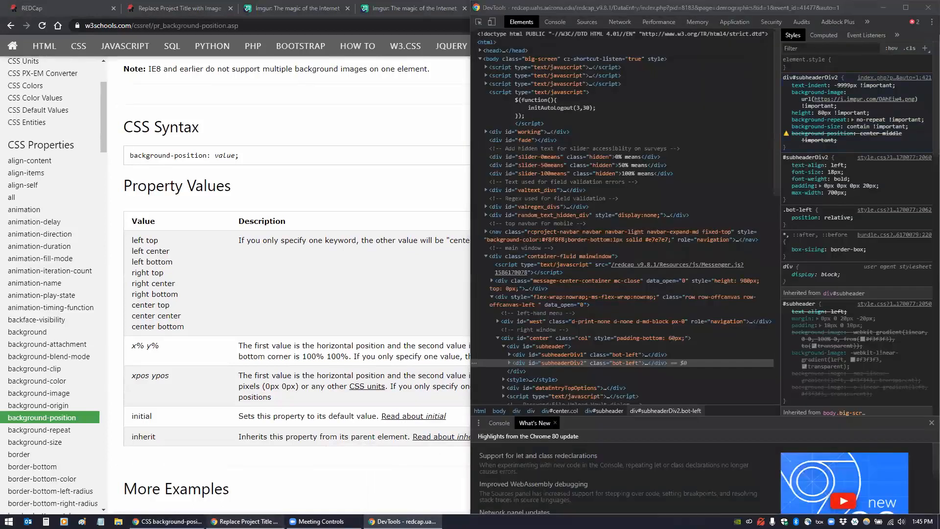
{"action": "left_click", "coordinate": [245, 521]}
{"action": "left_click", "coordinate": [919, 406]}
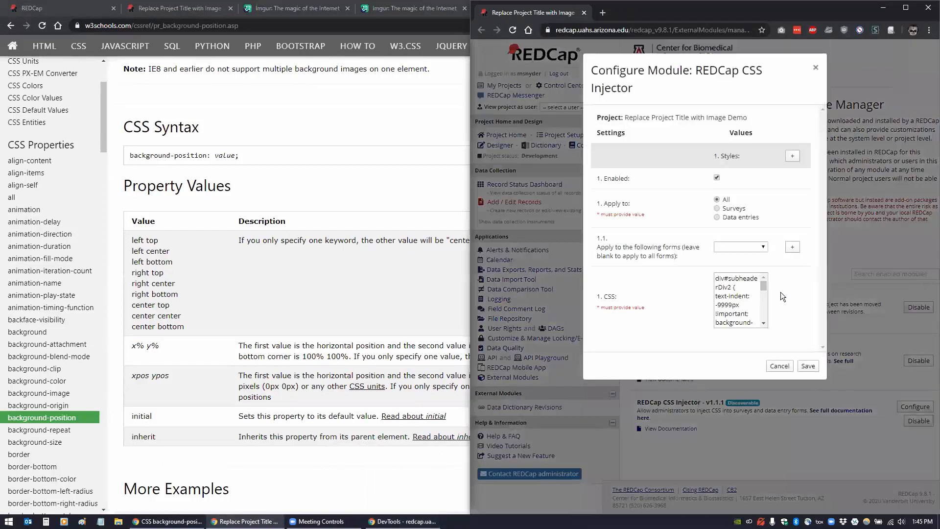
{"action": "left_click_drag", "start_coordinate": [764, 287], "coordinate": [766, 325]}
{"action": "double_click", "coordinate": [747, 304]}
{"action": "type", "text": "center center"}
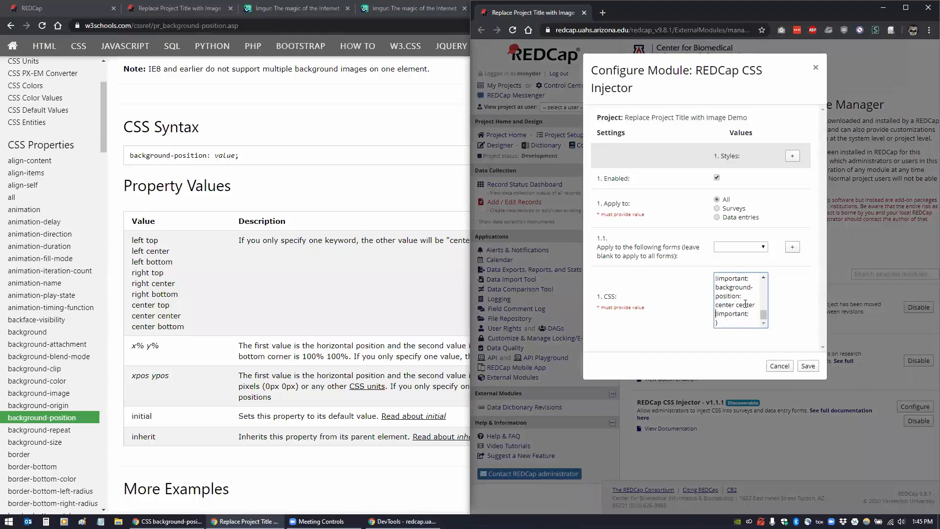
{"action": "left_click", "coordinate": [808, 366]}
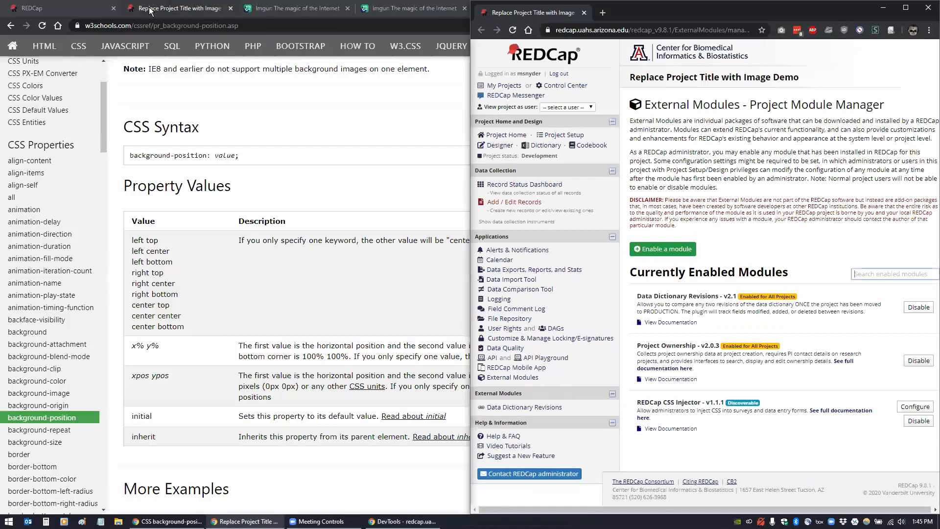
Step: Check the logo on the Demographics form and arrange its window beside the module manager, wide enough to show the form's full width
{"action": "left_click", "coordinate": [147, 8]}
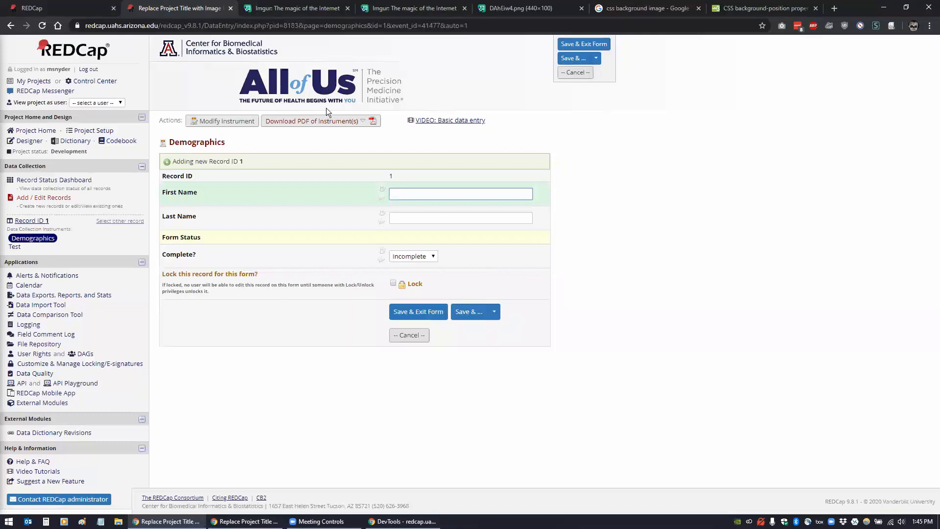
{"action": "left_click", "coordinate": [905, 8]}
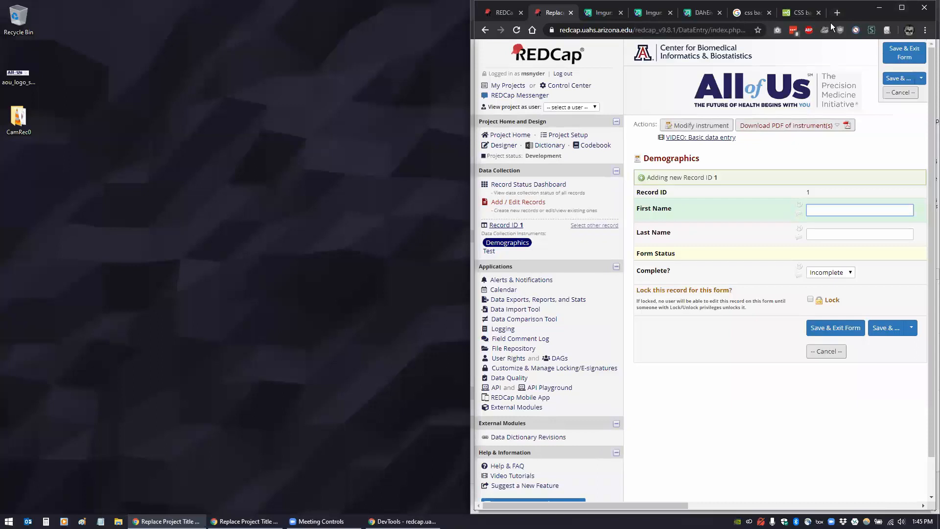
{"action": "key", "text": "super+Left"}
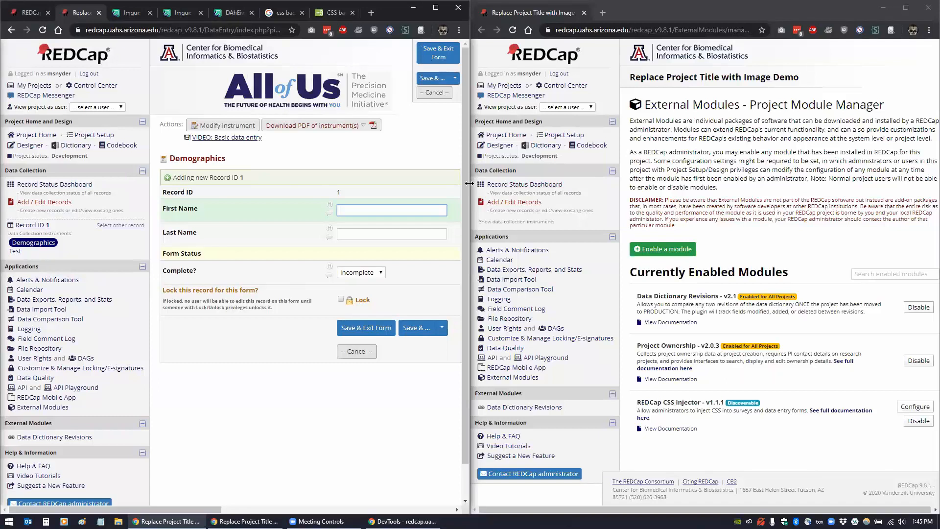
{"action": "left_click_drag", "start_coordinate": [469, 183], "coordinate": [704, 197]}
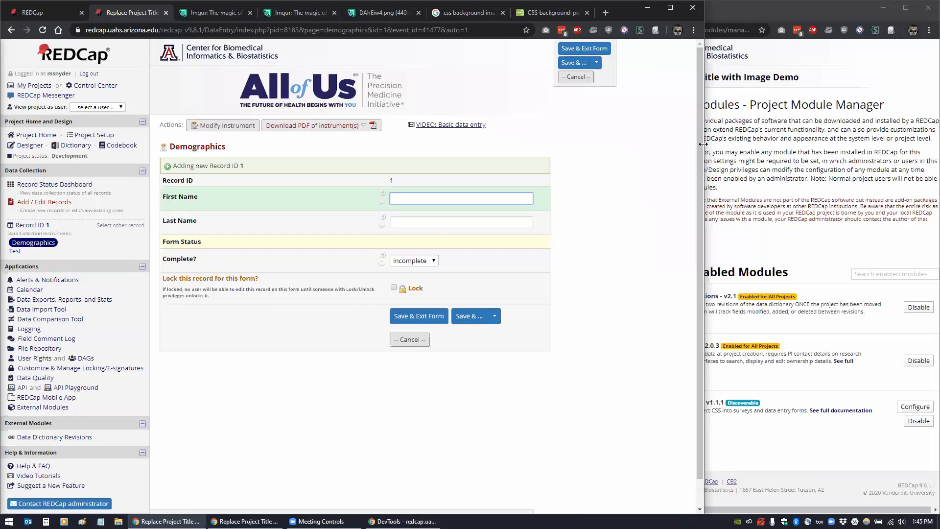
{"action": "left_click_drag", "start_coordinate": [703, 144], "coordinate": [642, 152]}
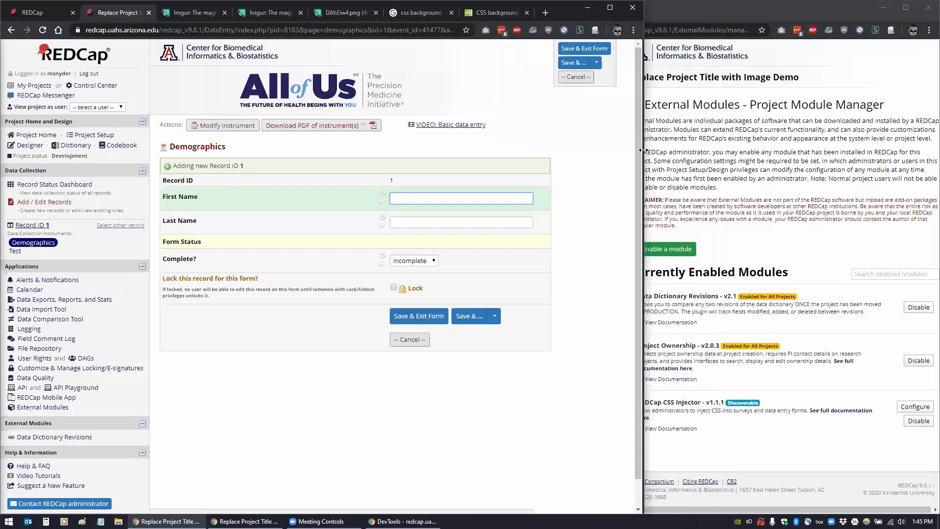
Step: Change the background-position value in the CSS Injector's CSS to left bottom and save the module configuration
{"action": "left_click", "coordinate": [904, 408]}
{"action": "left_click_drag", "start_coordinate": [762, 287], "coordinate": [716, 308]}
{"action": "type", "text": "bottom"}
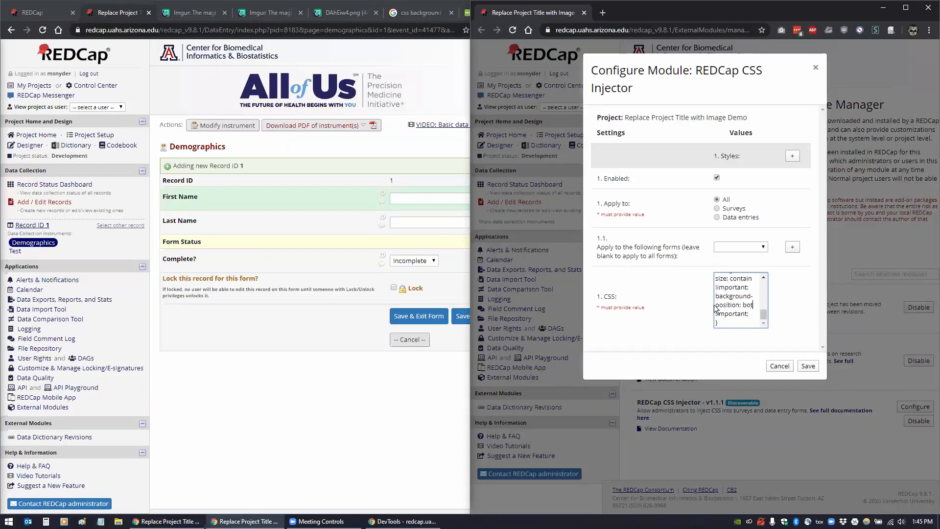
{"action": "type", "text": " lef"}
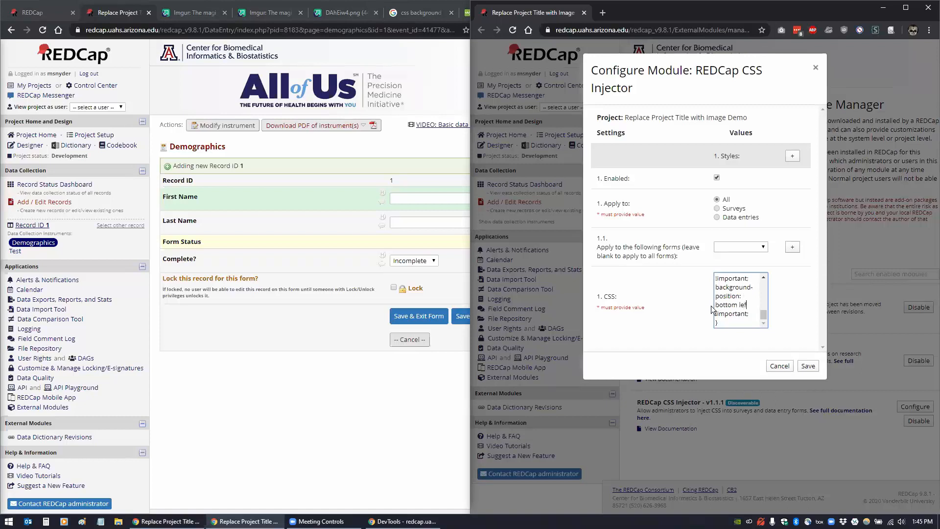
{"action": "key", "text": "BackSpace"}
{"action": "key", "text": "BackSpace"}
{"action": "key", "text": "BackSpace"}
{"action": "key", "text": "BackSpace"}
{"action": "key", "text": "BackSpace"}
{"action": "key", "text": "BackSpace"}
{"action": "key", "text": "BackSpace"}
{"action": "key", "text": "BackSpace"}
{"action": "key", "text": "BackSpace"}
{"action": "type", "text": "left bottom"}
{"action": "left_click", "coordinate": [801, 366]}
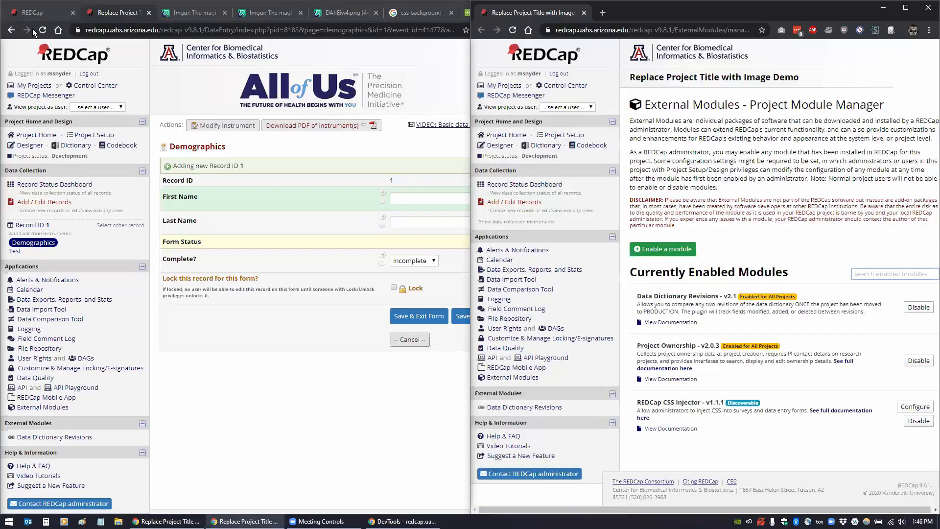
Step: Reload the Demographics form in a maximized window and open the Test form to check the logo's position on both
{"action": "left_click", "coordinate": [43, 30]}
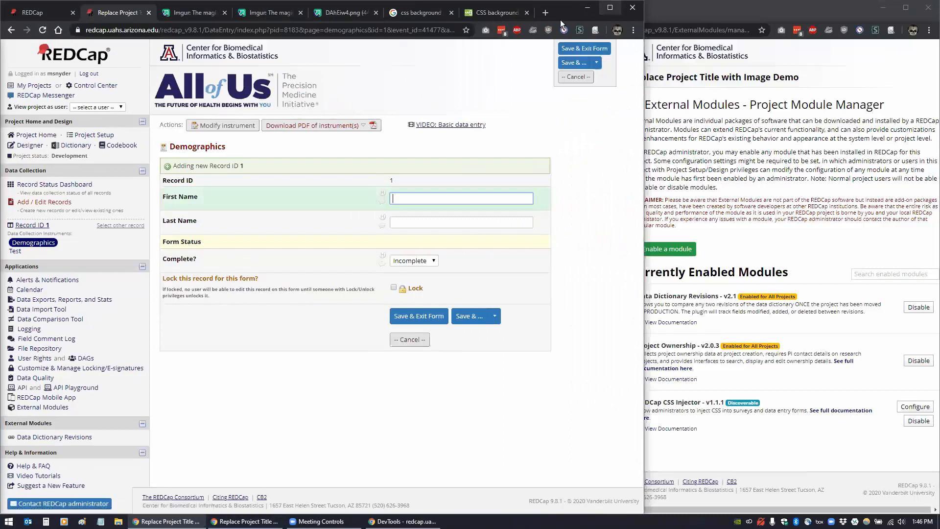
{"action": "left_click", "coordinate": [610, 7]}
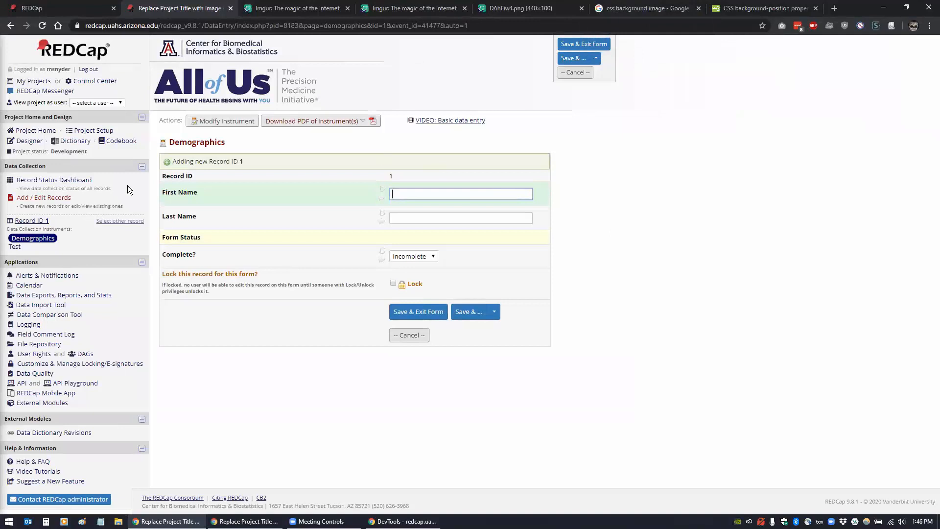
{"action": "left_click", "coordinate": [15, 249]}
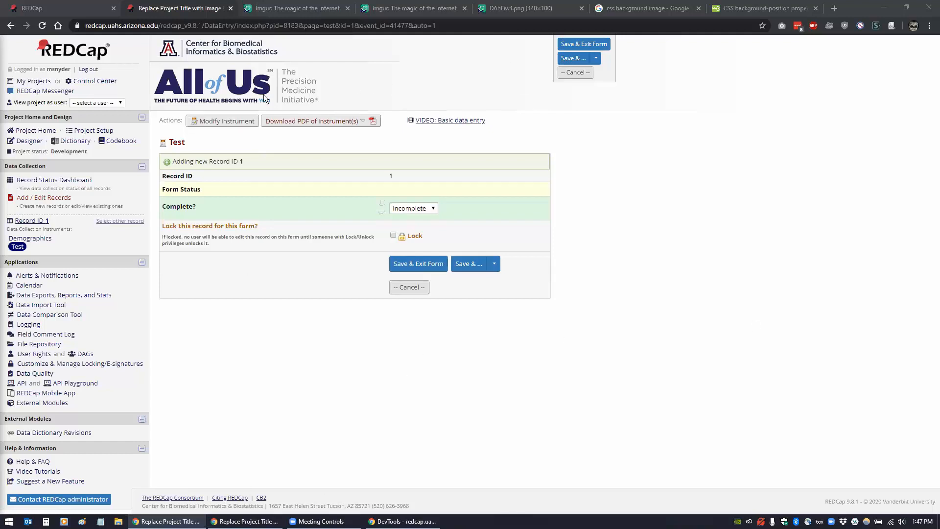
Step: Copy the complete CSS from the REDCap CSS Injector configuration into a blank Notepad document
{"action": "left_click", "coordinate": [60, 403]}
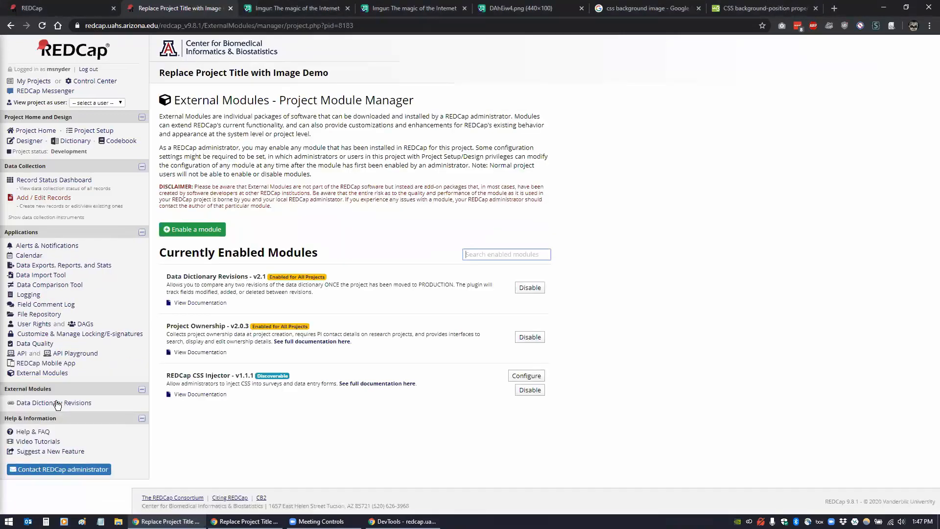
{"action": "left_click", "coordinate": [533, 376]}
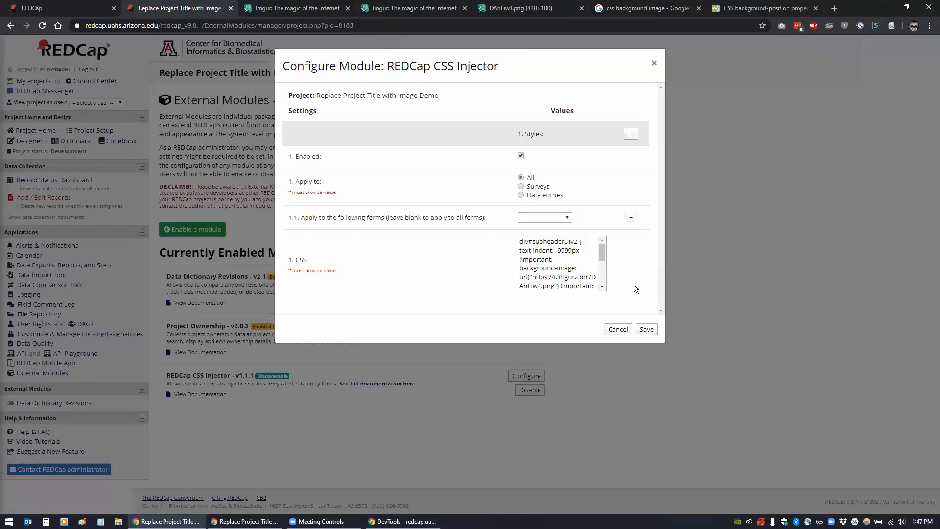
{"action": "double_click", "coordinate": [523, 277]}
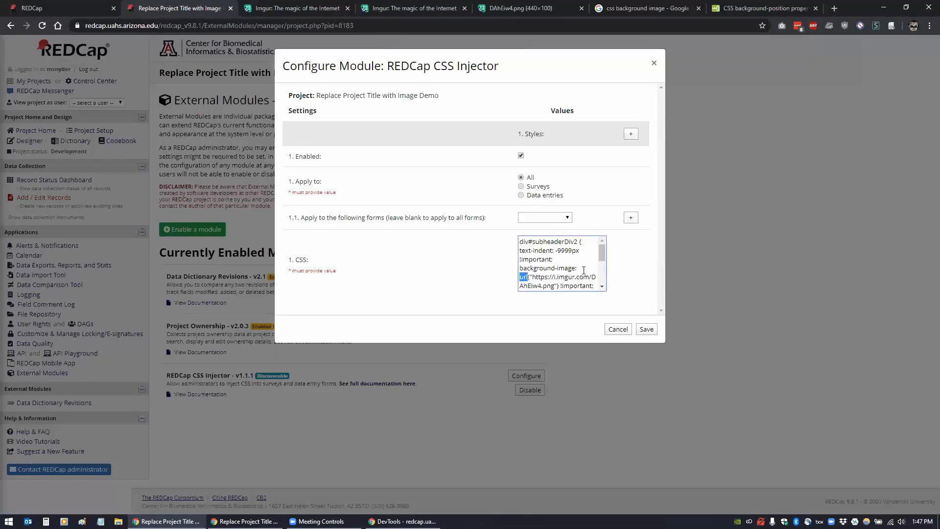
{"action": "key", "text": "ctrl+a"}
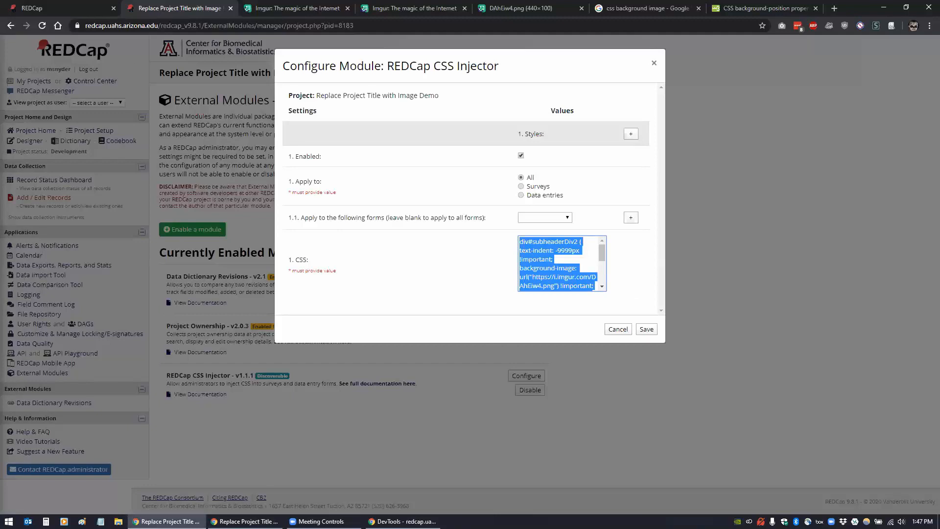
{"action": "left_click", "coordinate": [100, 522]}
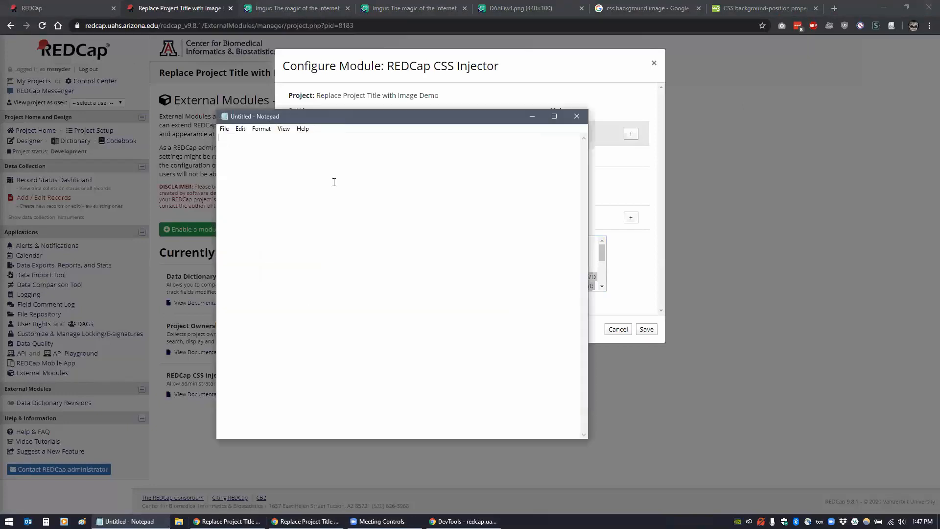
{"action": "type", "text": "div#subheaderDiv2 { text-indent: -9999px !important; background-image: url(\"https://i.imgur.com/DAhEiw4.png\") !important; height: 80px !important; background-repeat: no-repeat !important; background-size: contain !important; background-position: left bottom !important; }"}
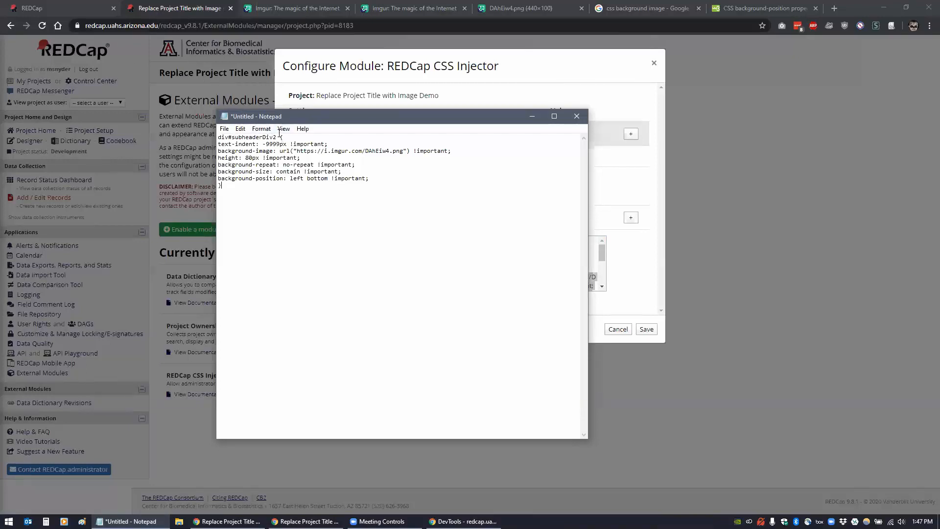
Step: Highlight the whole CSS rule and its Imgur image URL in Notepad, and close the module configuration in REDCap without saving
{"action": "left_click_drag", "start_coordinate": [223, 185], "coordinate": [218, 136]}
{"action": "left_click", "coordinate": [318, 196]}
{"action": "left_click_drag", "start_coordinate": [298, 151], "coordinate": [404, 149]}
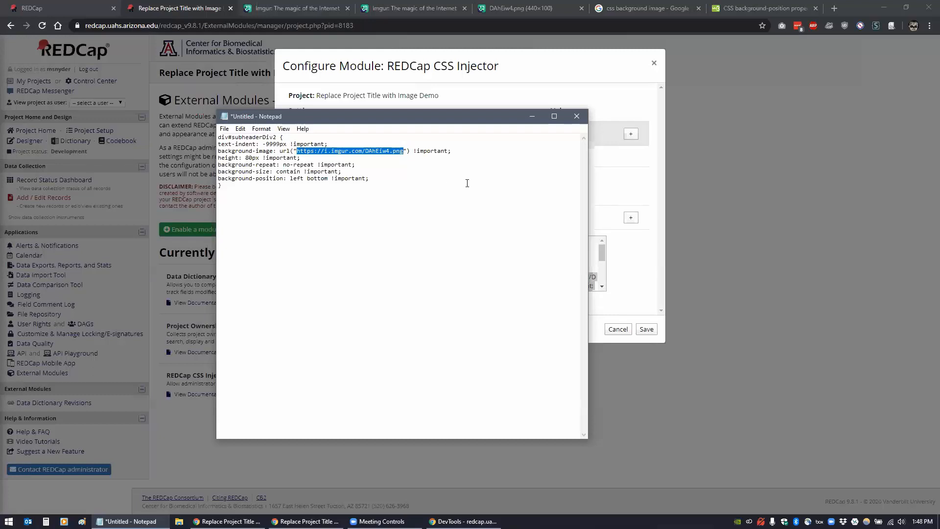
{"action": "left_click", "coordinate": [616, 193]}
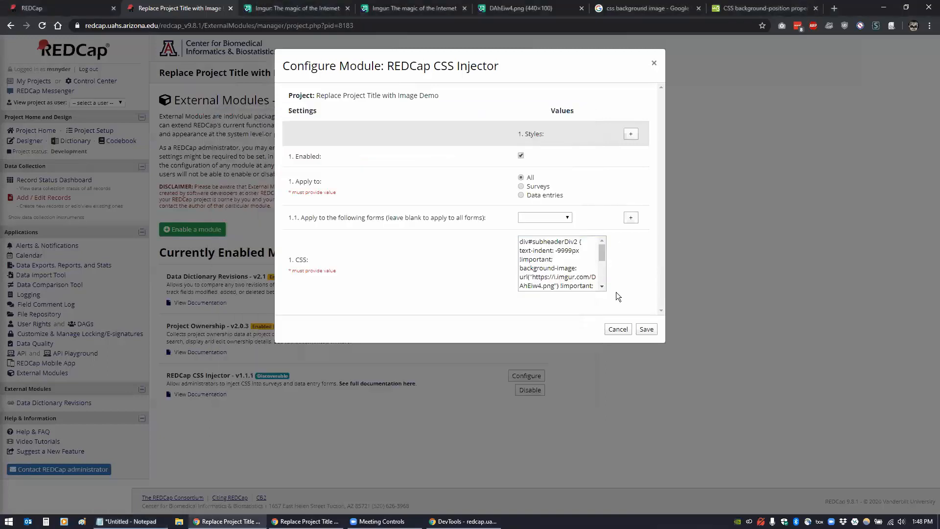
{"action": "left_click", "coordinate": [617, 331]}
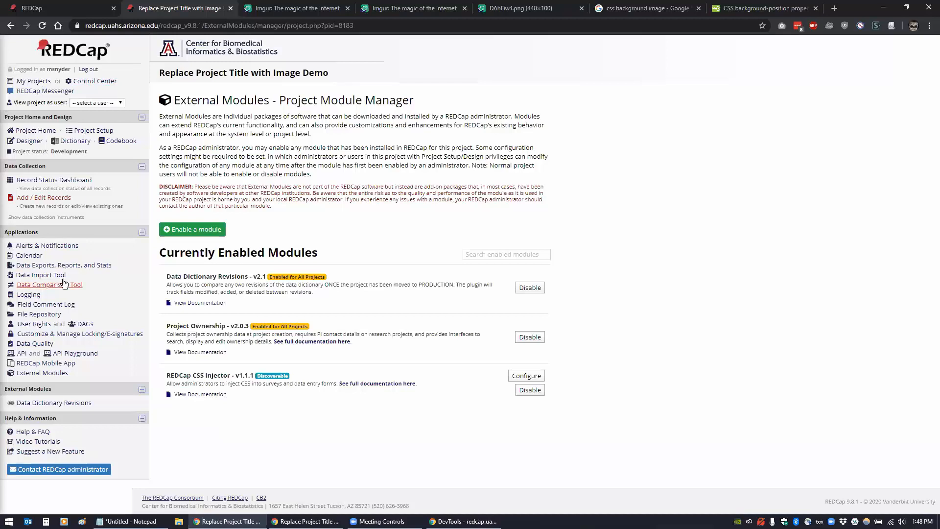
Step: Highlight the project title in the Online Designer and open a new record's Demographics form to compare the headers
{"action": "left_click", "coordinate": [26, 142]}
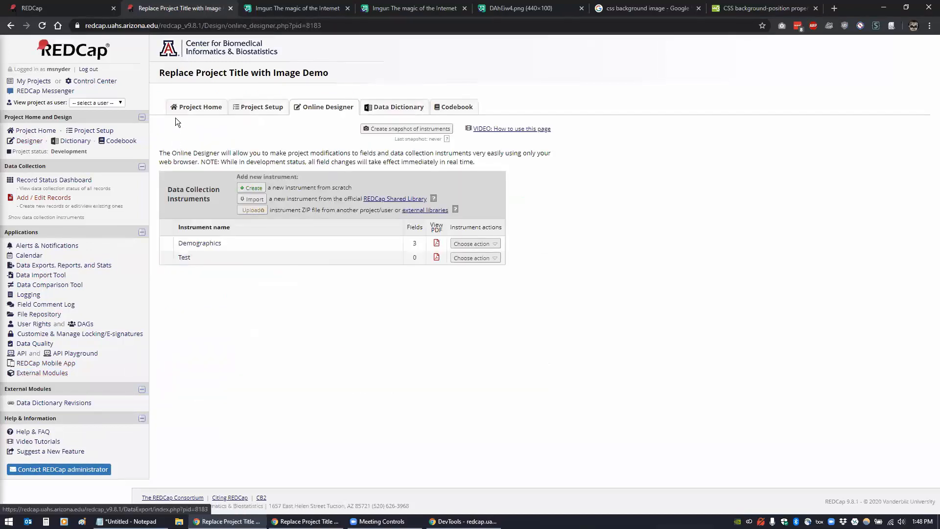
{"action": "left_click_drag", "start_coordinate": [159, 72], "coordinate": [339, 79]}
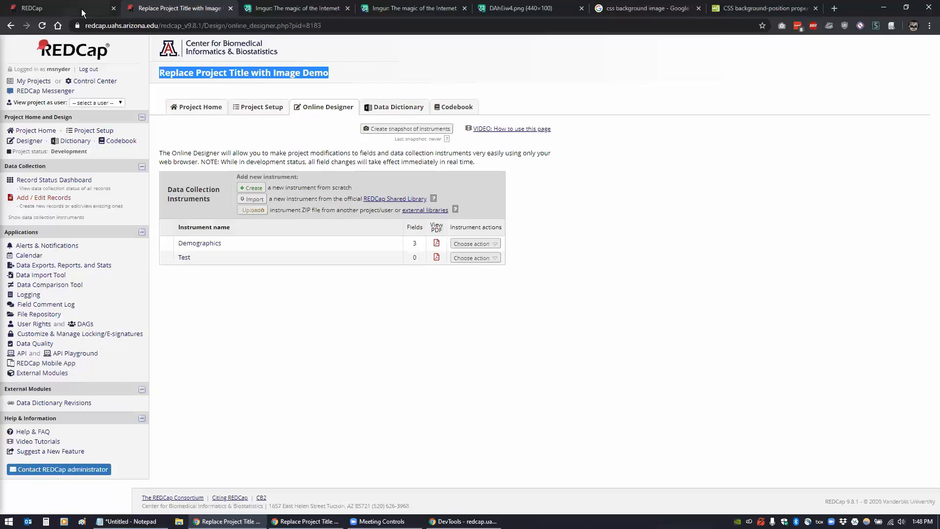
{"action": "left_click", "coordinate": [34, 198]}
{"action": "left_click", "coordinate": [380, 218]}
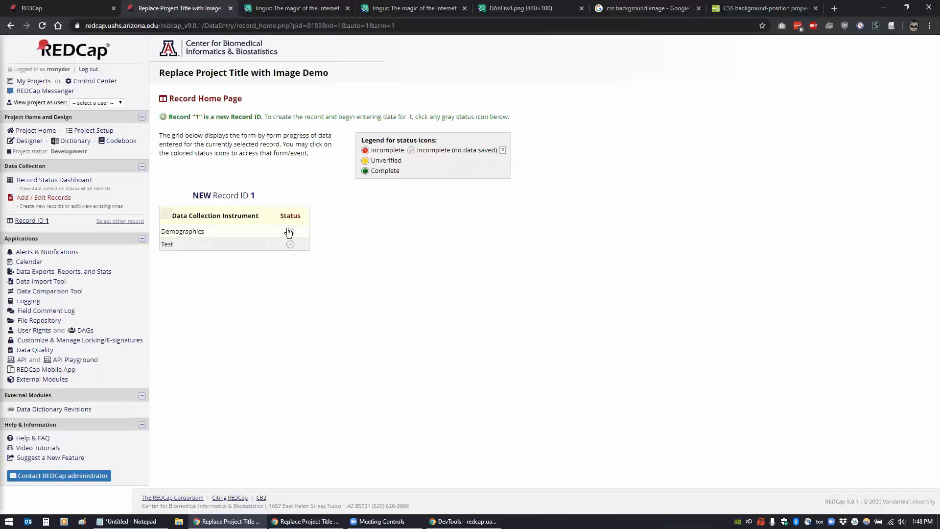
{"action": "left_click", "coordinate": [290, 231]}
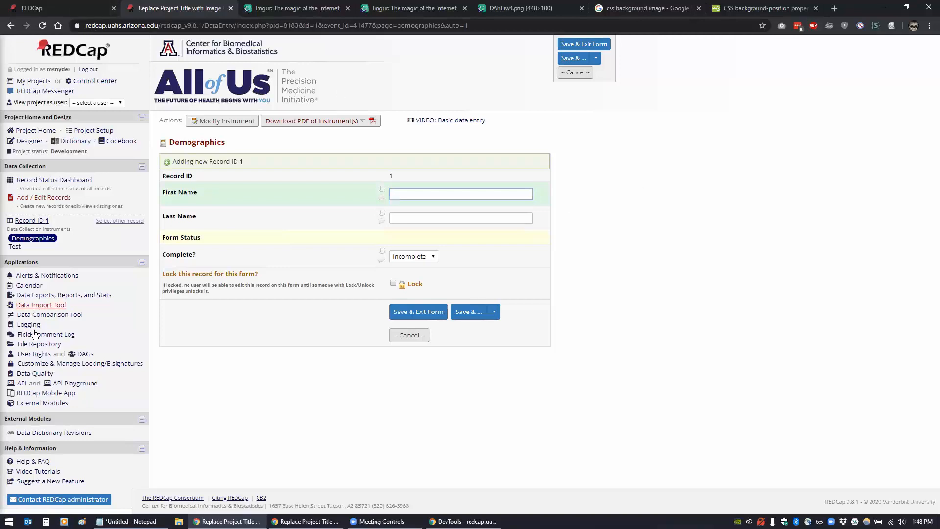
Step: Return to the External Modules page and highlight the text project title in its header
{"action": "left_click", "coordinate": [27, 404]}
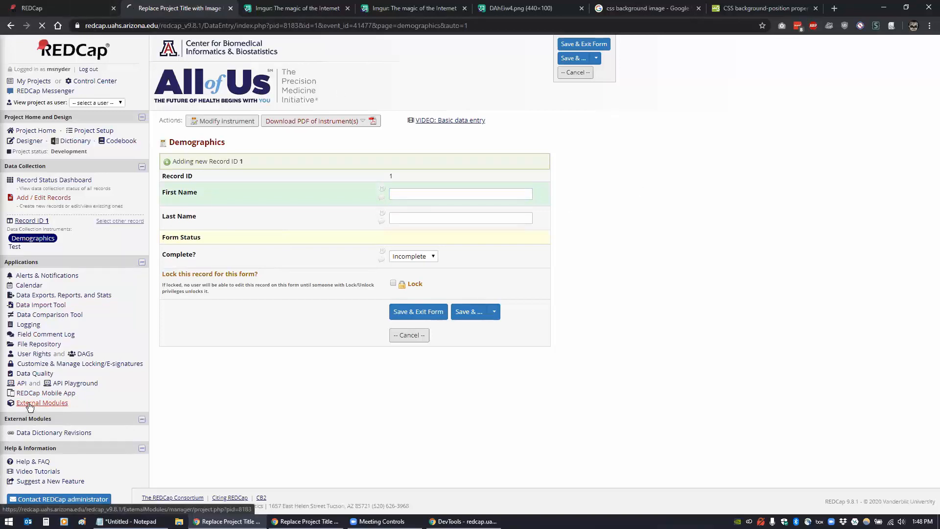
{"action": "left_click_drag", "start_coordinate": [158, 73], "coordinate": [360, 72]}
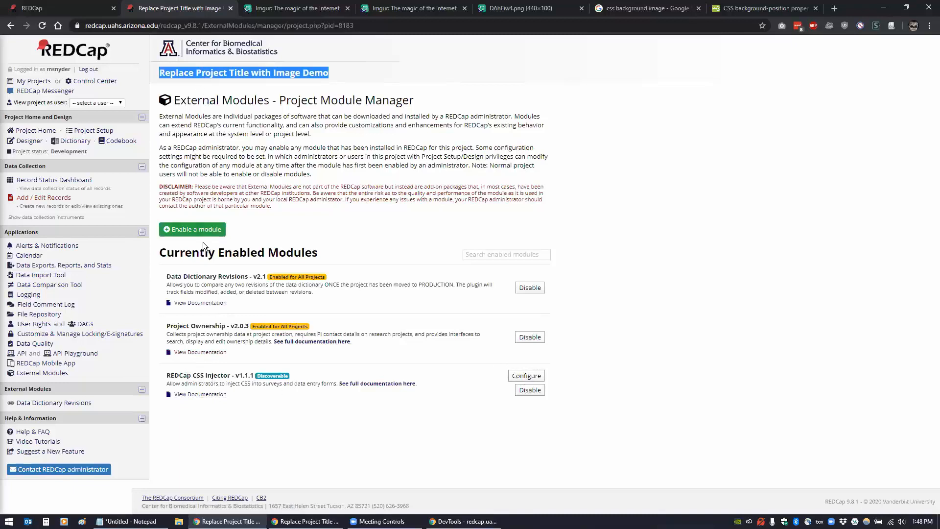
{"action": "left_click", "coordinate": [393, 85]}
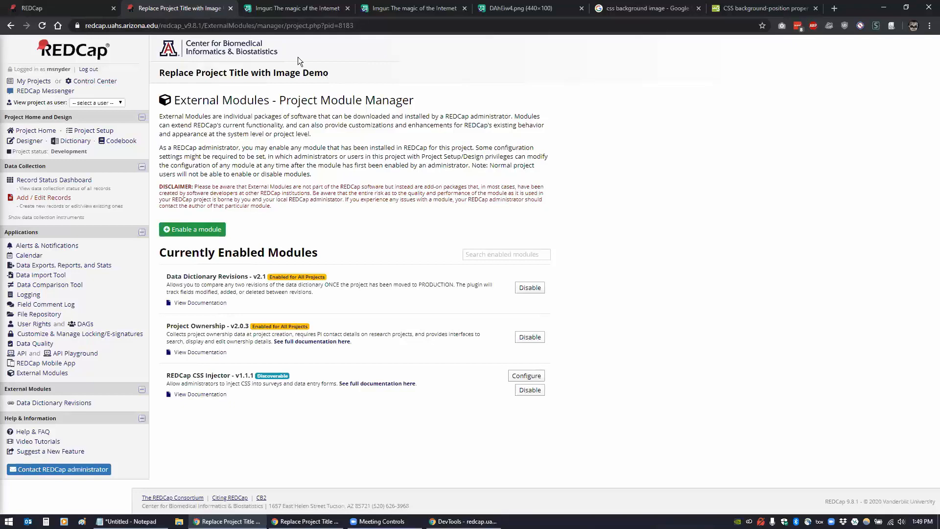
Step: Open the Demographics form for a new record to check the logo in its header
{"action": "left_click", "coordinate": [51, 197]}
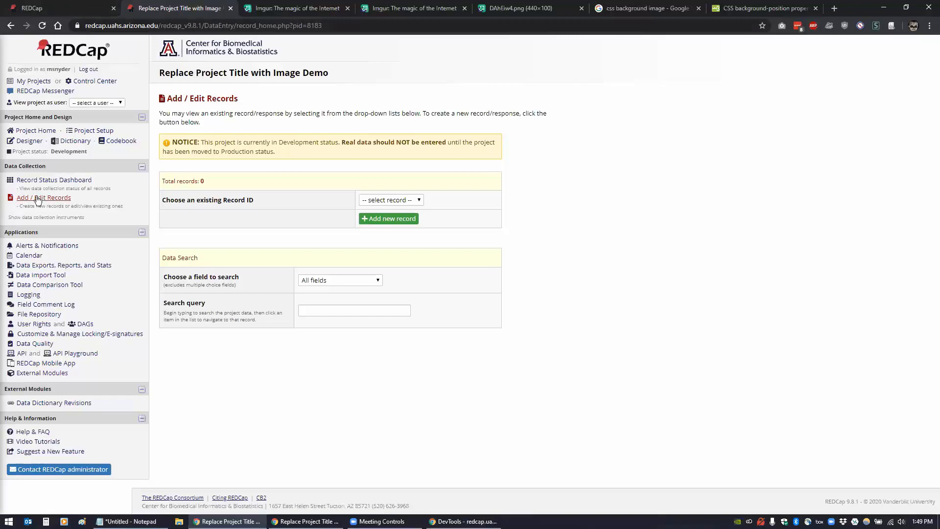
{"action": "left_click", "coordinate": [389, 218]}
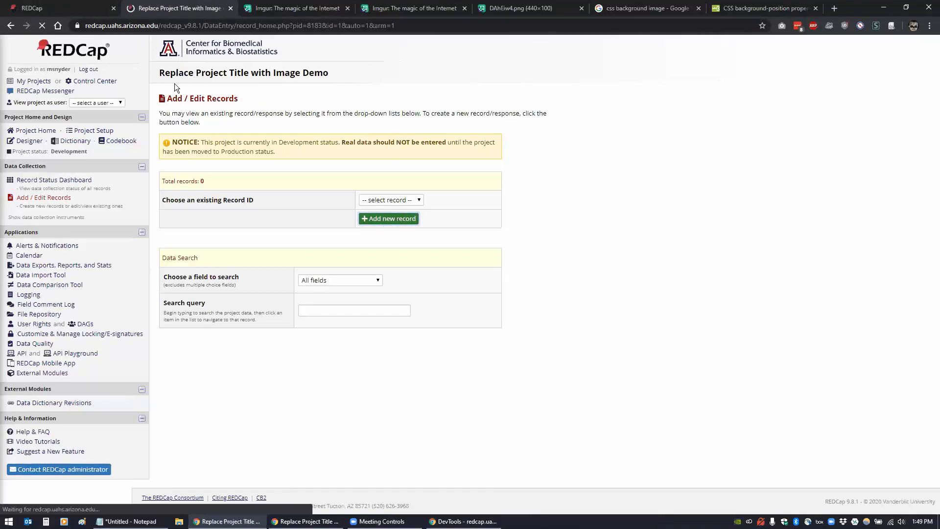
{"action": "left_click", "coordinate": [290, 232]}
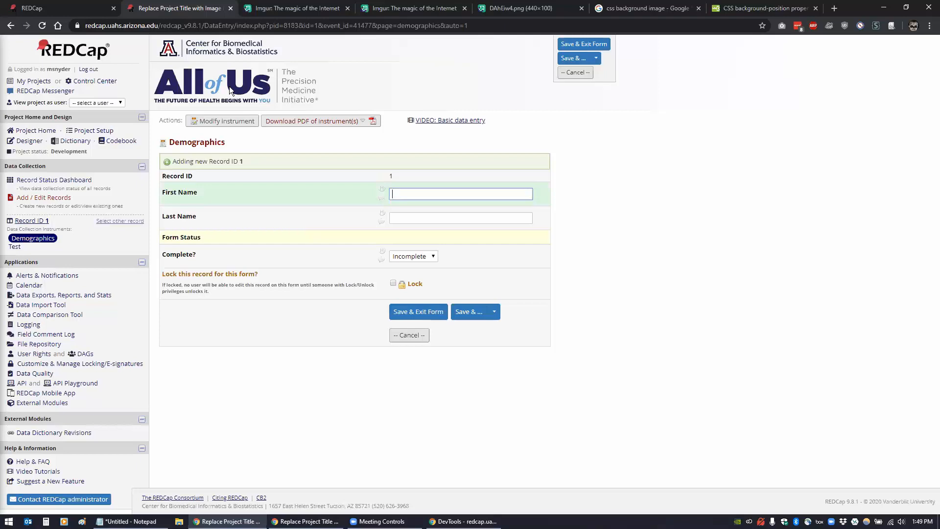
Step: Reopen the Replace Project Title with Image Demo project from the project list and enable surveys in its main settings
{"action": "left_click", "coordinate": [34, 82]}
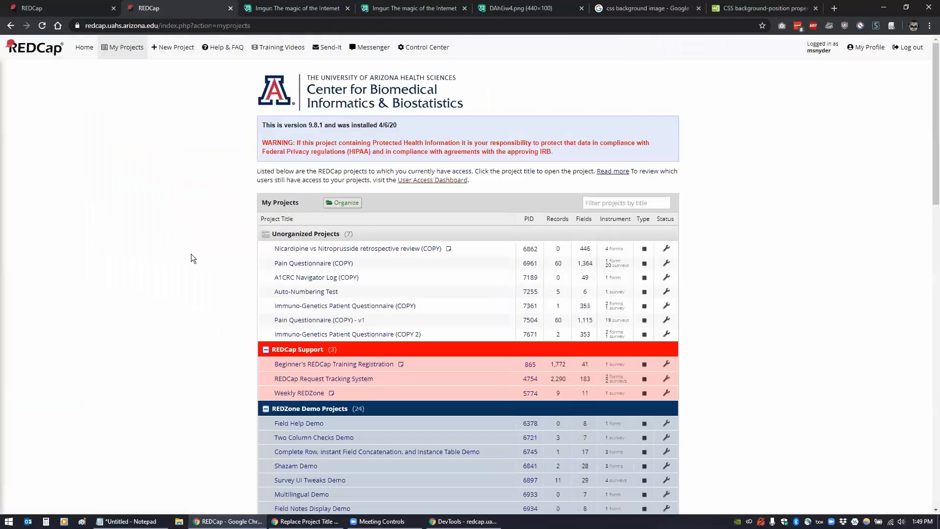
{"action": "scroll", "coordinate": [195, 335], "scroll_direction": "down", "scroll_amount": 6}
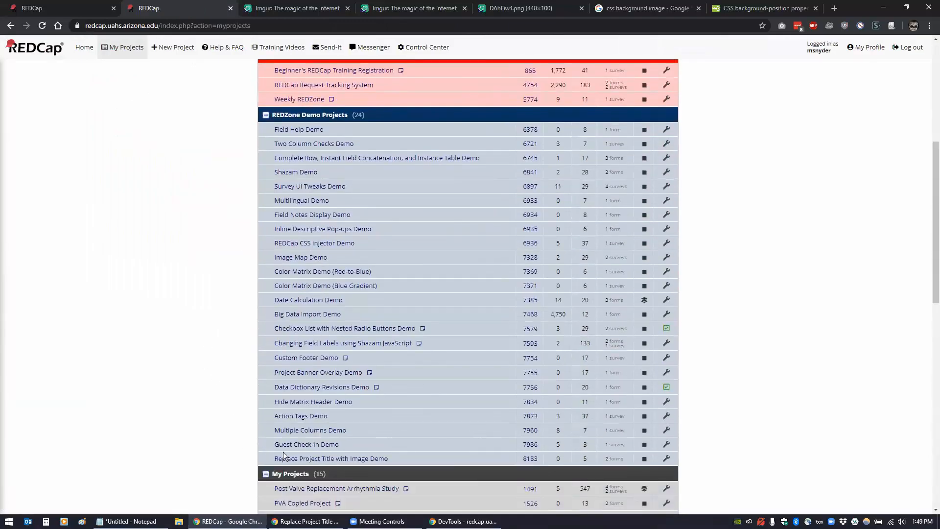
{"action": "left_click", "coordinate": [289, 457]}
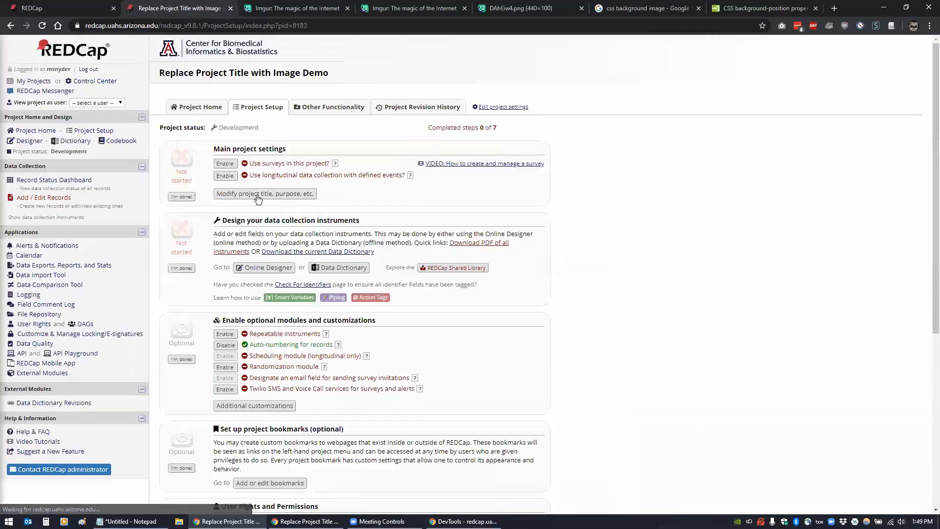
{"action": "left_click", "coordinate": [224, 163]}
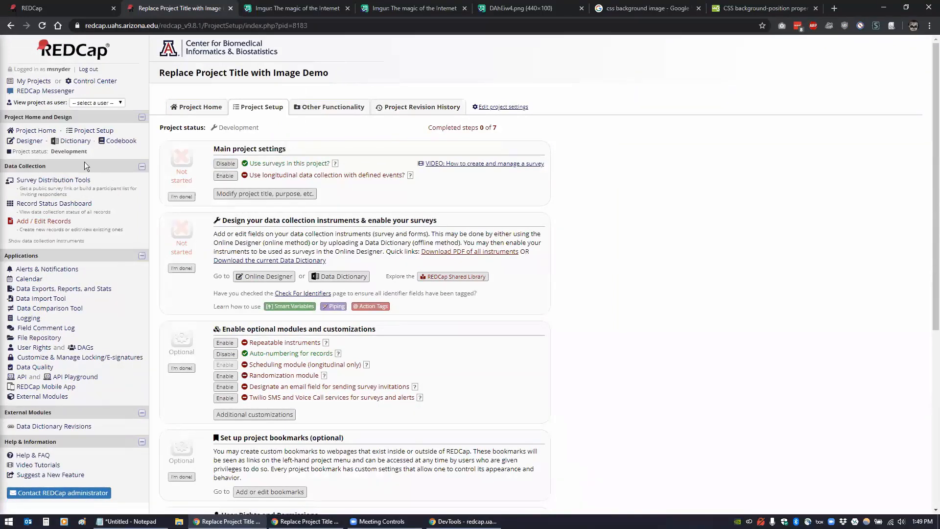
Step: Enable the Demographics instrument as a survey in the Online Designer and save its default survey settings
{"action": "left_click", "coordinate": [26, 143]}
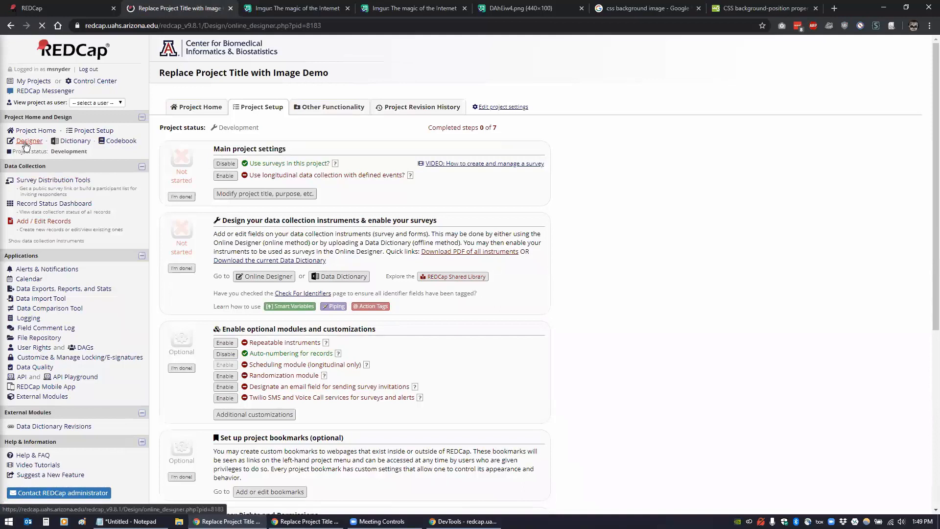
{"action": "left_click", "coordinate": [449, 246]}
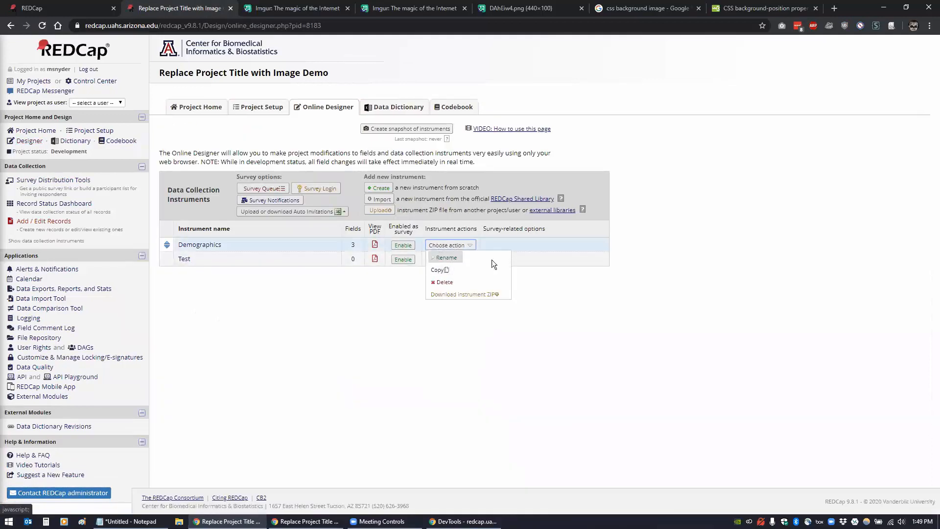
{"action": "left_click", "coordinate": [399, 246]}
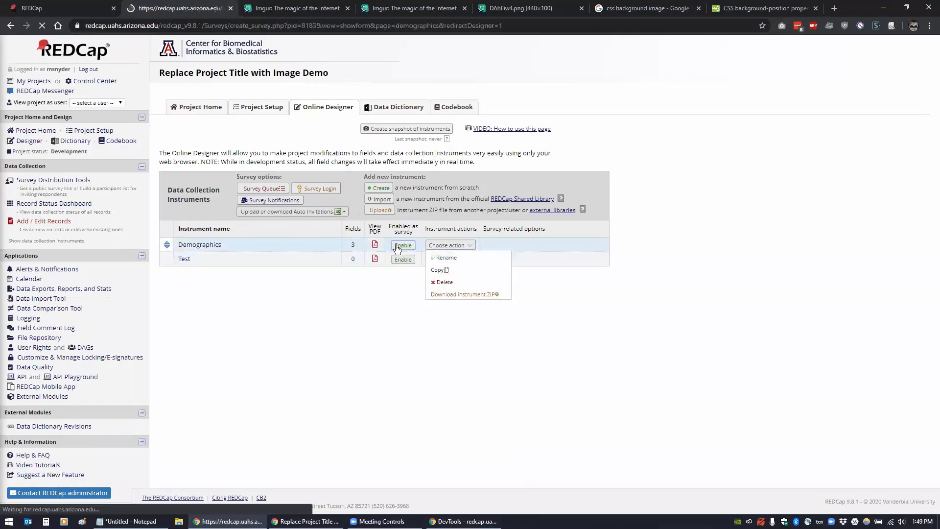
{"action": "left_click", "coordinate": [539, 177]}
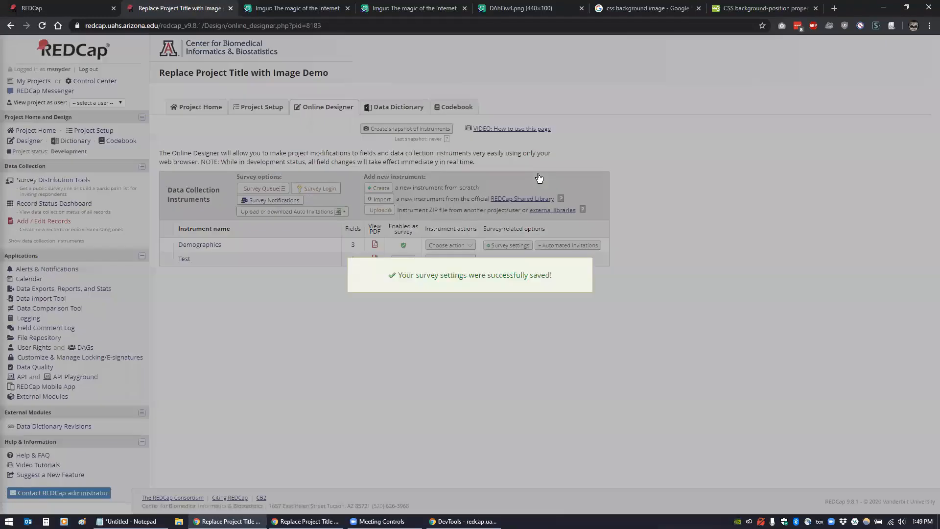
Step: Open the public Demographics survey, highlight its title, and compare its header with the project page
{"action": "left_click", "coordinate": [25, 181]}
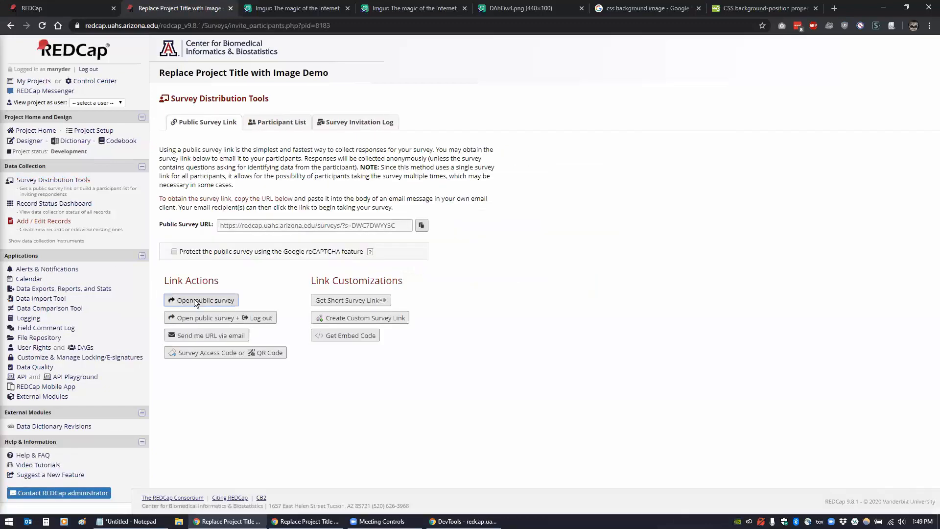
{"action": "left_click", "coordinate": [194, 299]}
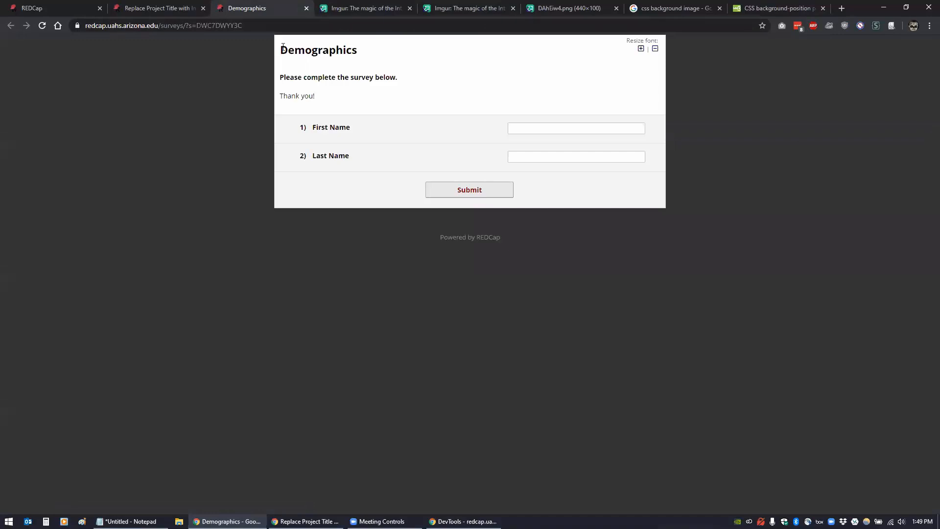
{"action": "left_click_drag", "start_coordinate": [283, 46], "coordinate": [394, 54]}
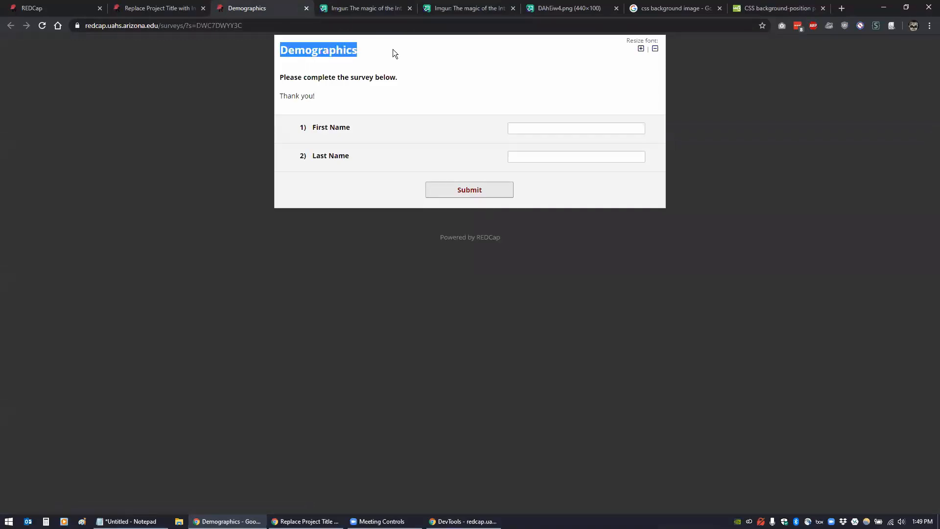
{"action": "left_click", "coordinate": [175, 6]}
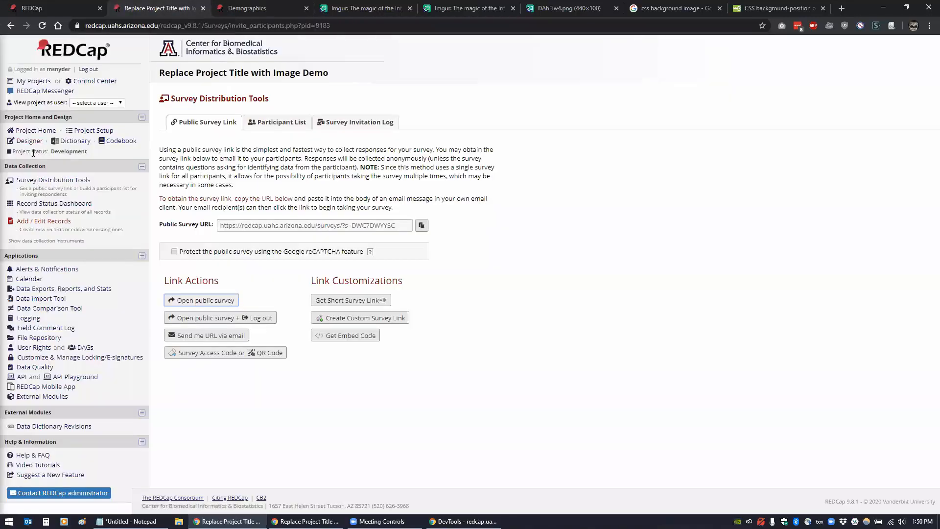
{"action": "left_click", "coordinate": [271, 13]}
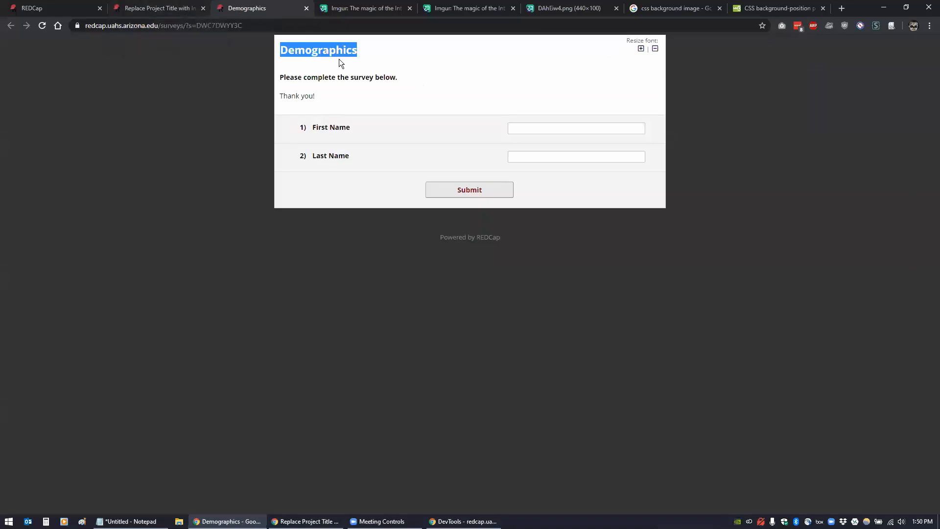
{"action": "left_click", "coordinate": [147, 16]}
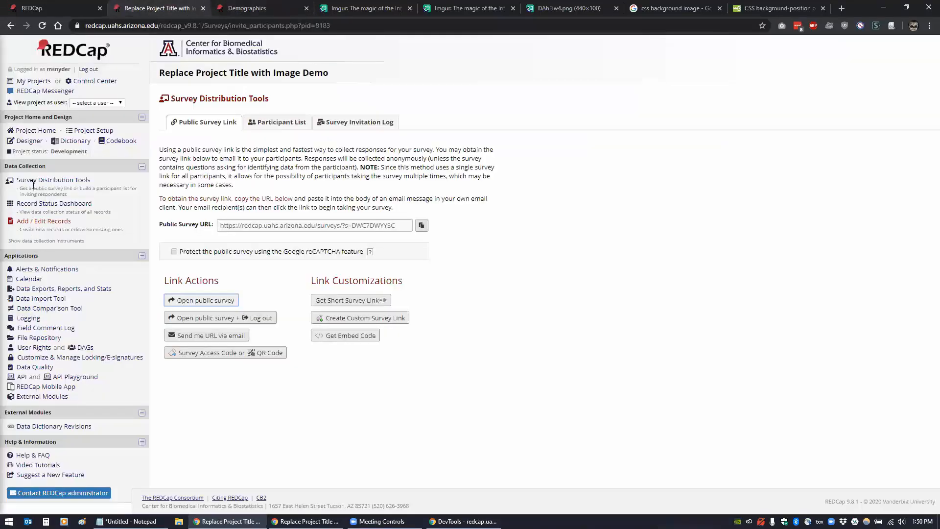
Step: Add aou_logo_small.png from the Desktop as the logo in the Demographics survey settings and save the changes
{"action": "left_click", "coordinate": [29, 141]}
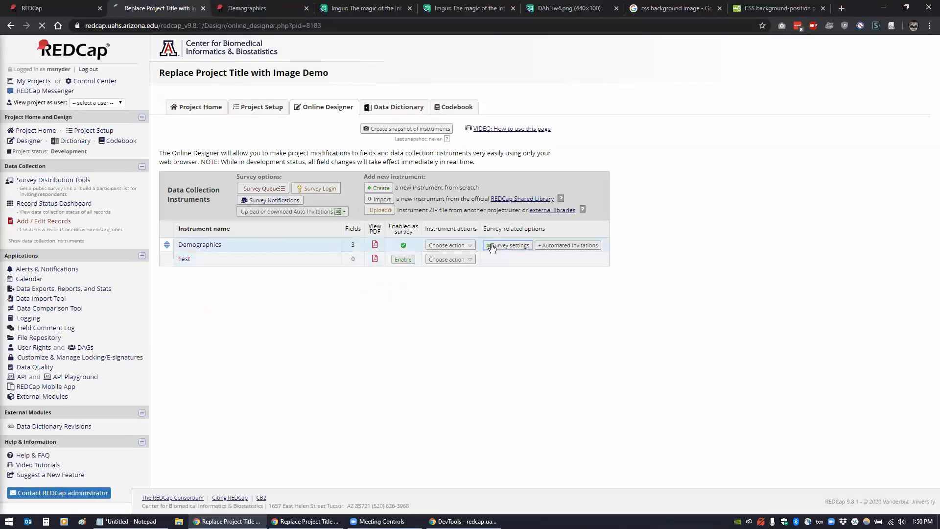
{"action": "left_click", "coordinate": [492, 248]}
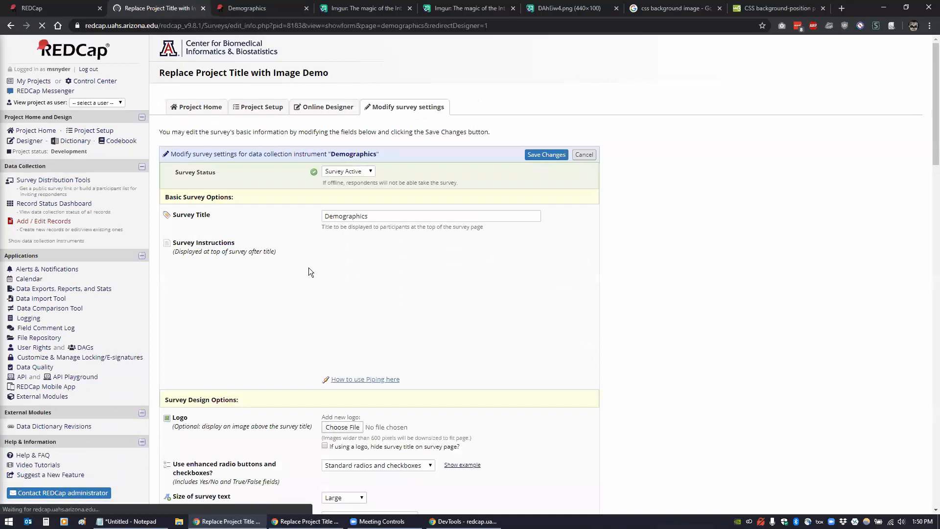
{"action": "scroll", "coordinate": [240, 312], "scroll_direction": "down", "scroll_amount": 3}
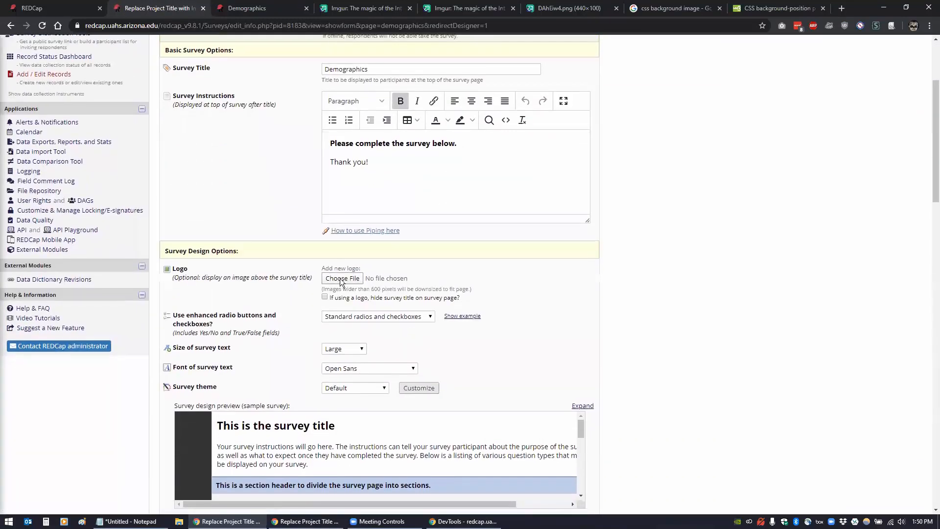
{"action": "left_click", "coordinate": [342, 279]}
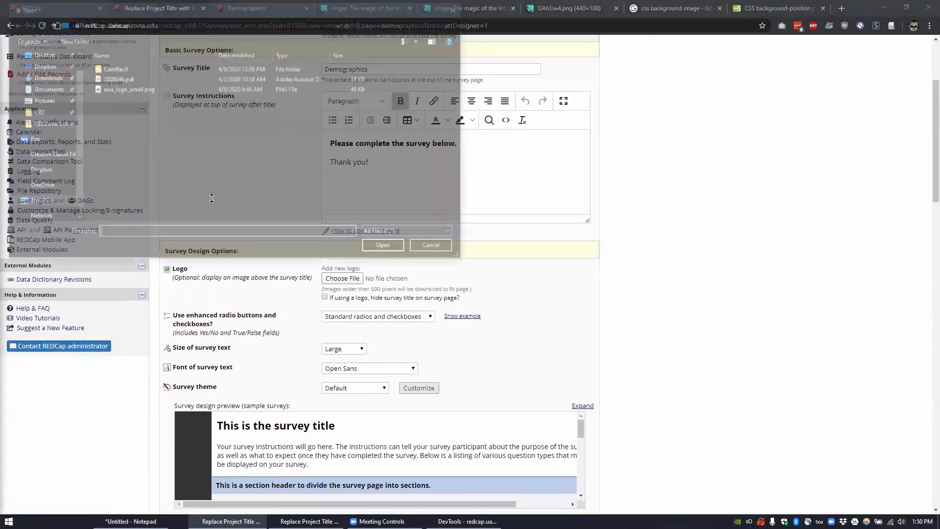
{"action": "left_click", "coordinate": [119, 89]}
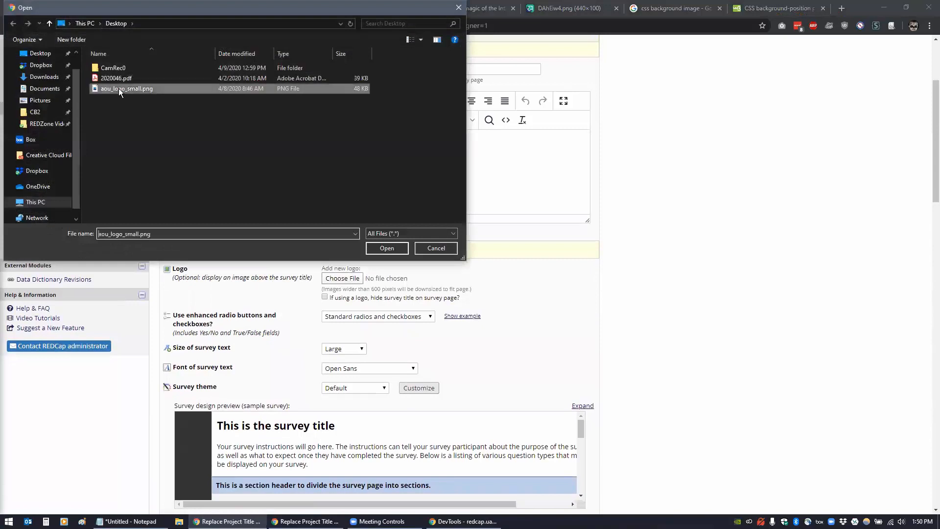
{"action": "left_click", "coordinate": [387, 249]}
{"action": "scroll", "coordinate": [304, 372], "scroll_direction": "up", "scroll_amount": 3}
{"action": "left_click", "coordinate": [546, 155]}
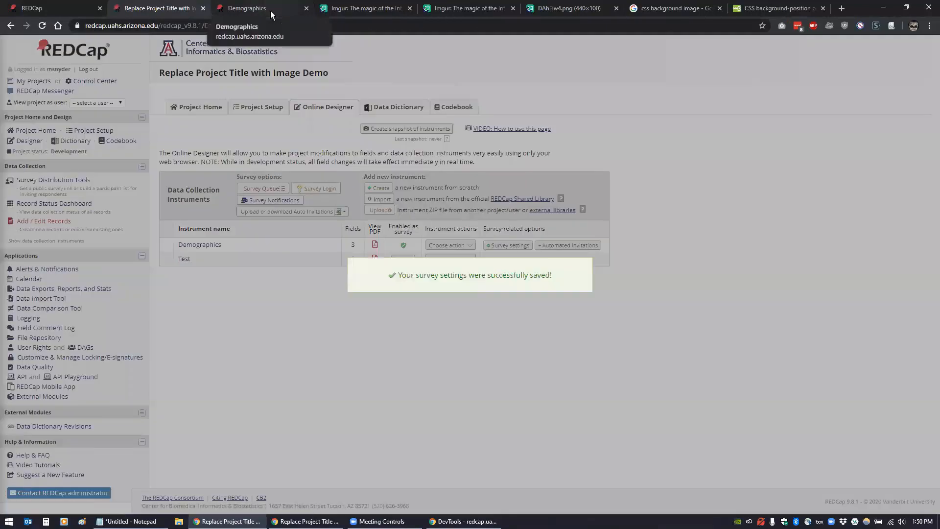
Step: Reload the public Demographics survey to check its header for the logo, and return to the Online Designer
{"action": "left_click", "coordinate": [265, 8]}
{"action": "left_click", "coordinate": [42, 26]}
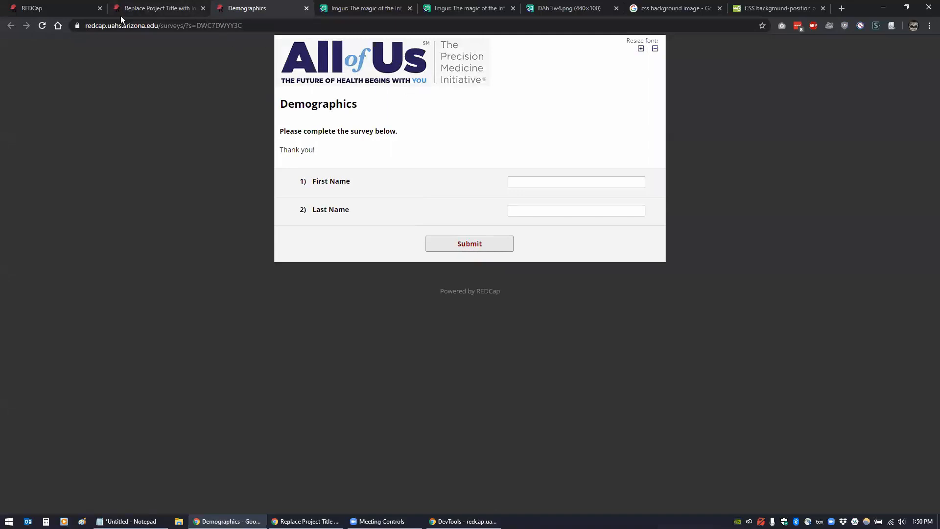
{"action": "left_click", "coordinate": [149, 8]}
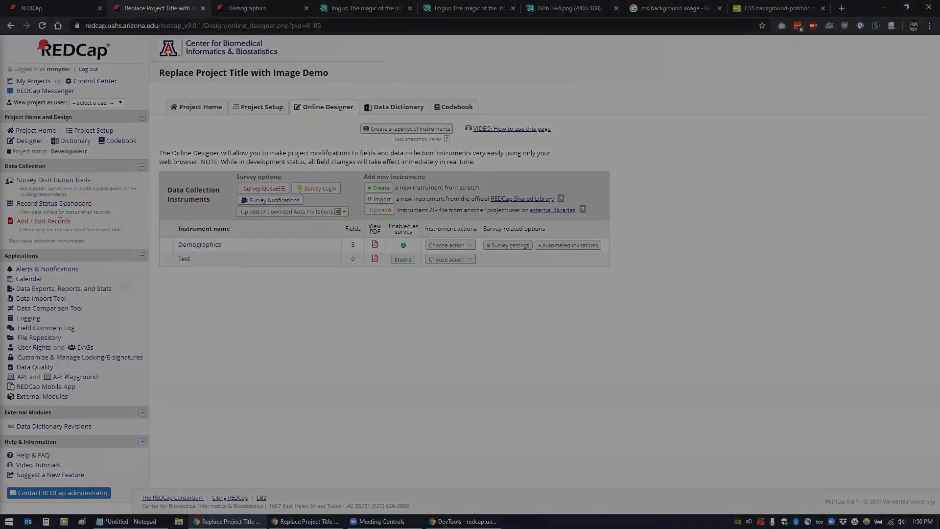